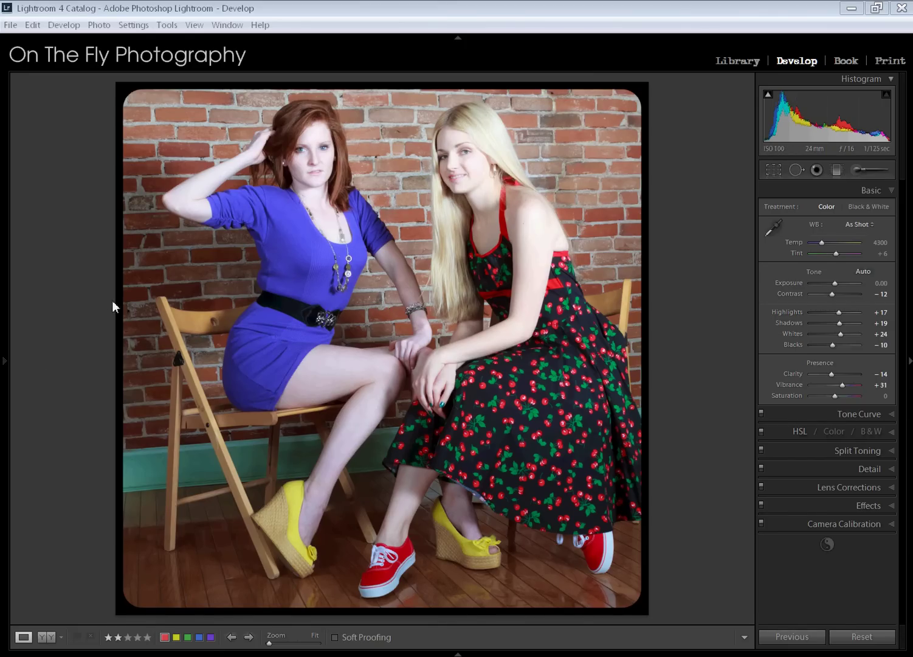
Bring the Lightroom window into focus and open the File menu.
{"action": "left_click", "coordinate": [81, 306]}
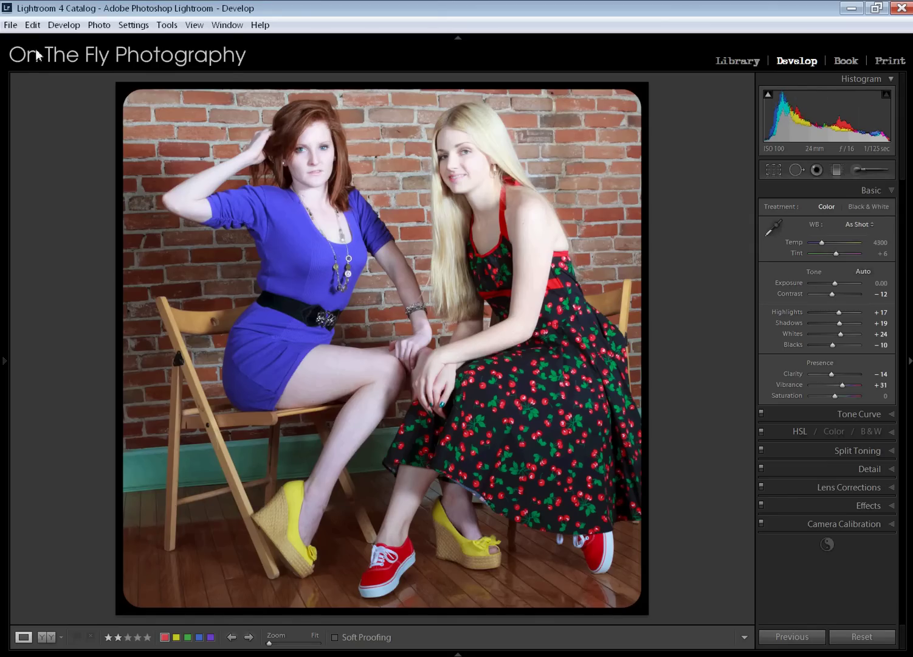
{"action": "left_click", "coordinate": [10, 25]}
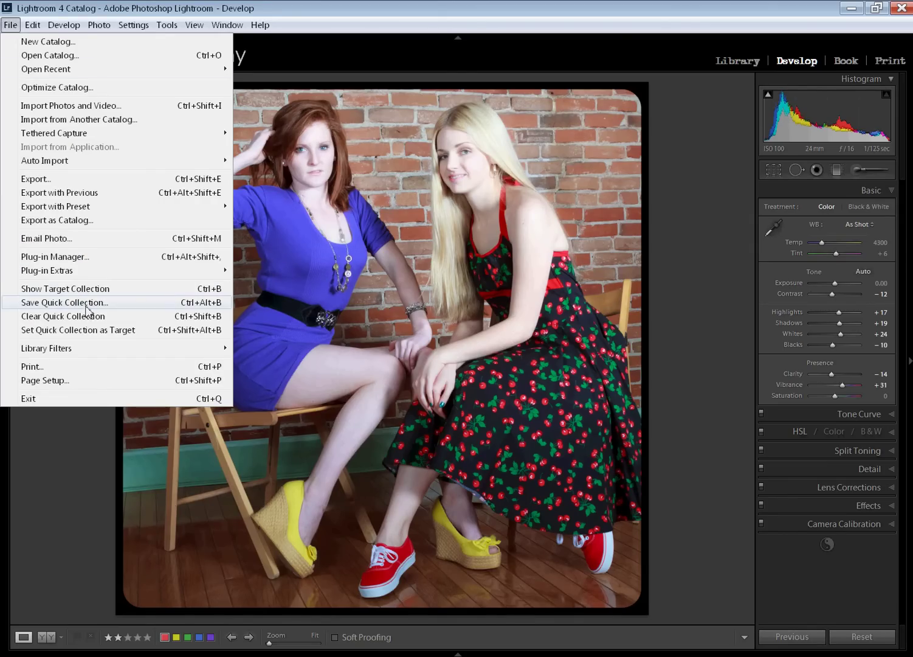
Open the Plug-in Manager to view the jf Twitter plugin's details.
{"action": "left_click", "coordinate": [60, 256]}
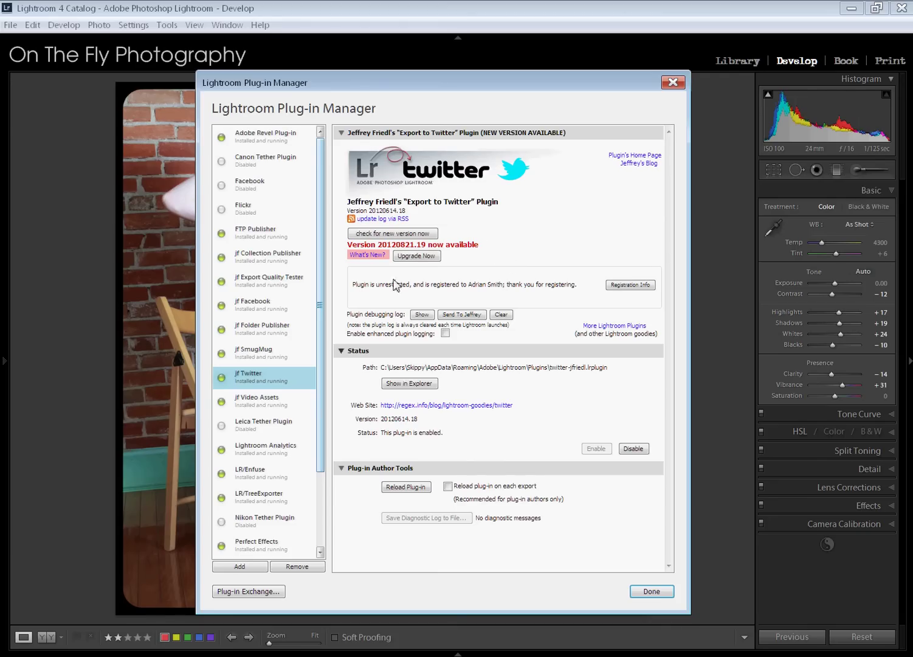
Upgrade jf Twitter to 20120821.19, dismissing the failed-upgrade errors and retrying Download & Install.
{"action": "left_click", "coordinate": [417, 256]}
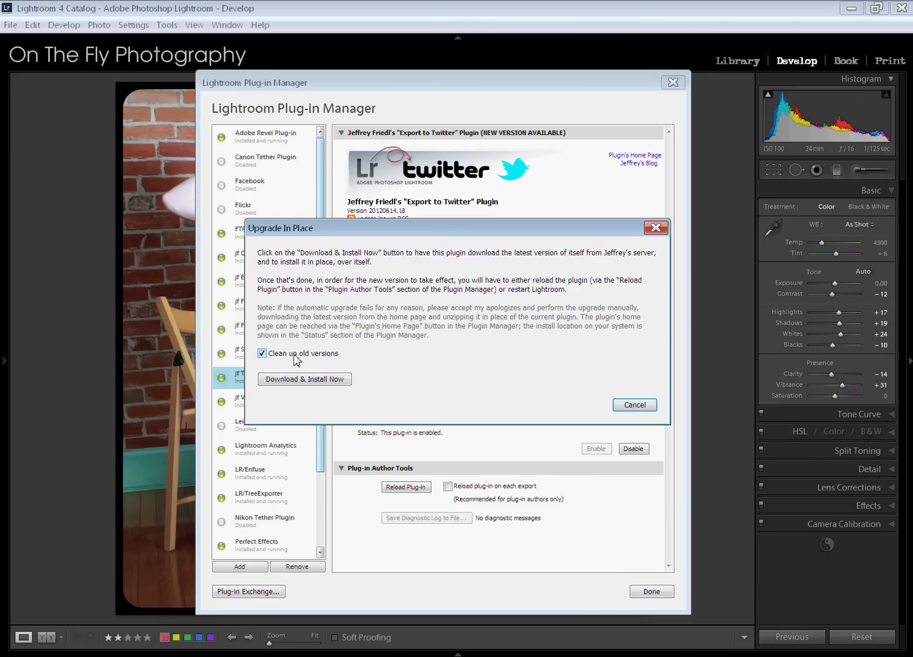
{"action": "left_click", "coordinate": [335, 379]}
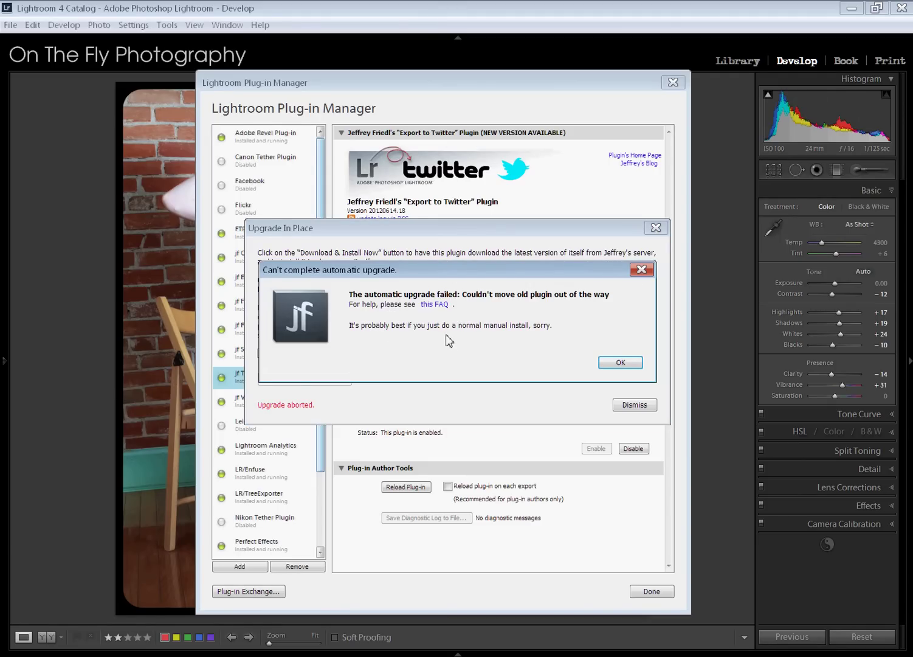
{"action": "left_click", "coordinate": [615, 363]}
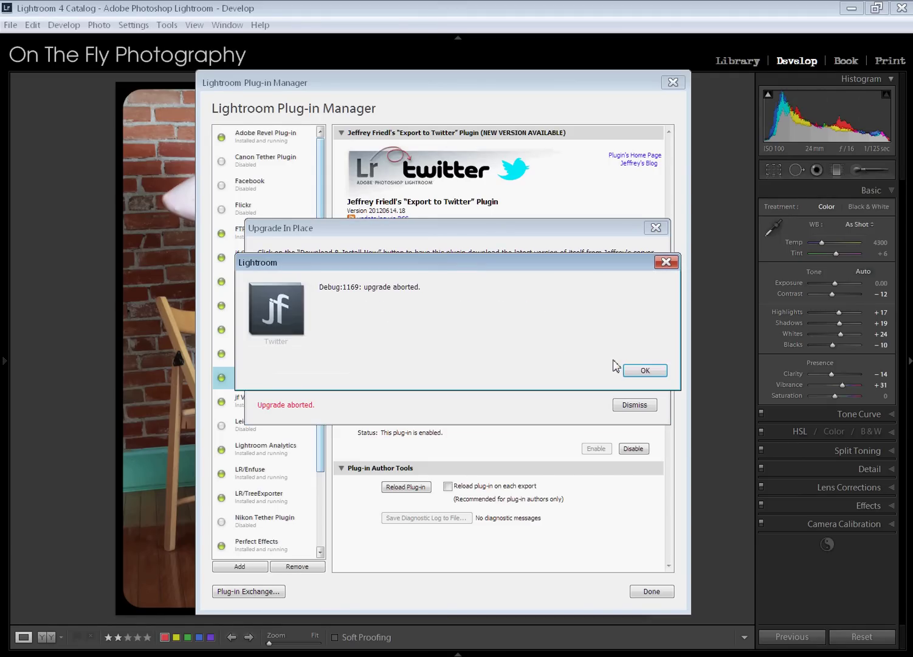
{"action": "left_click", "coordinate": [640, 369]}
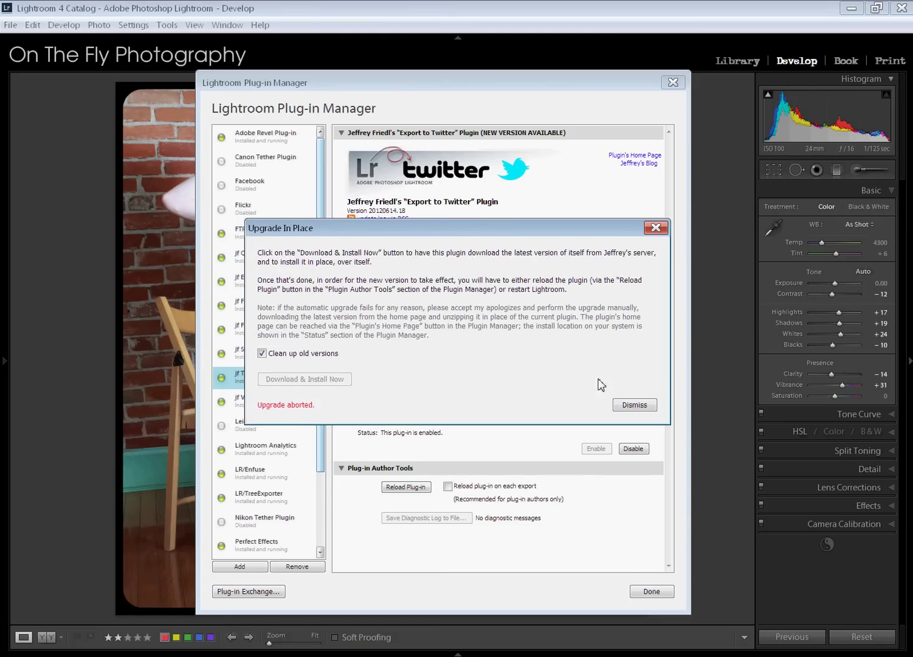
{"action": "left_click", "coordinate": [628, 406]}
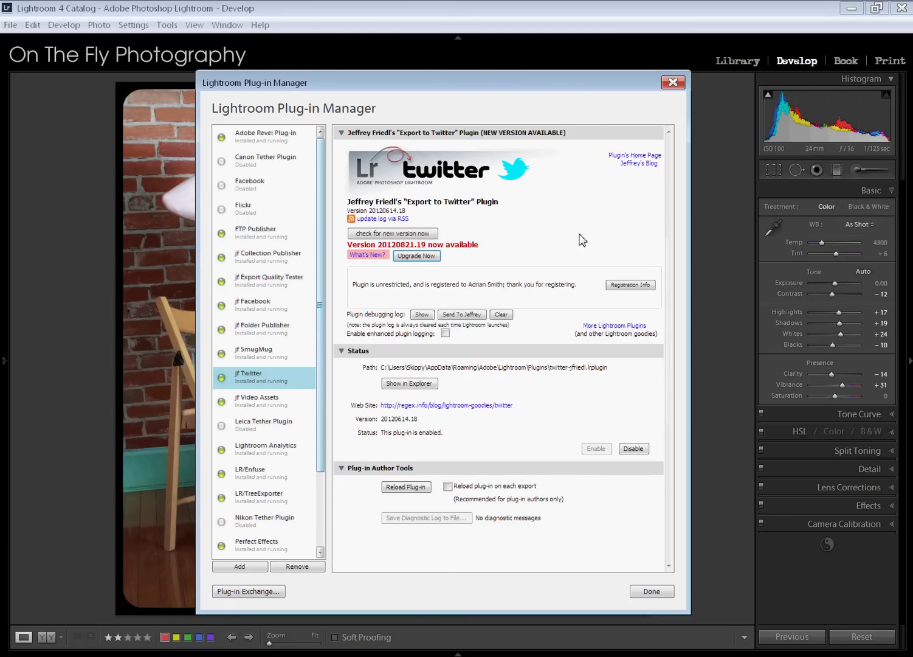
{"action": "left_click", "coordinate": [419, 256]}
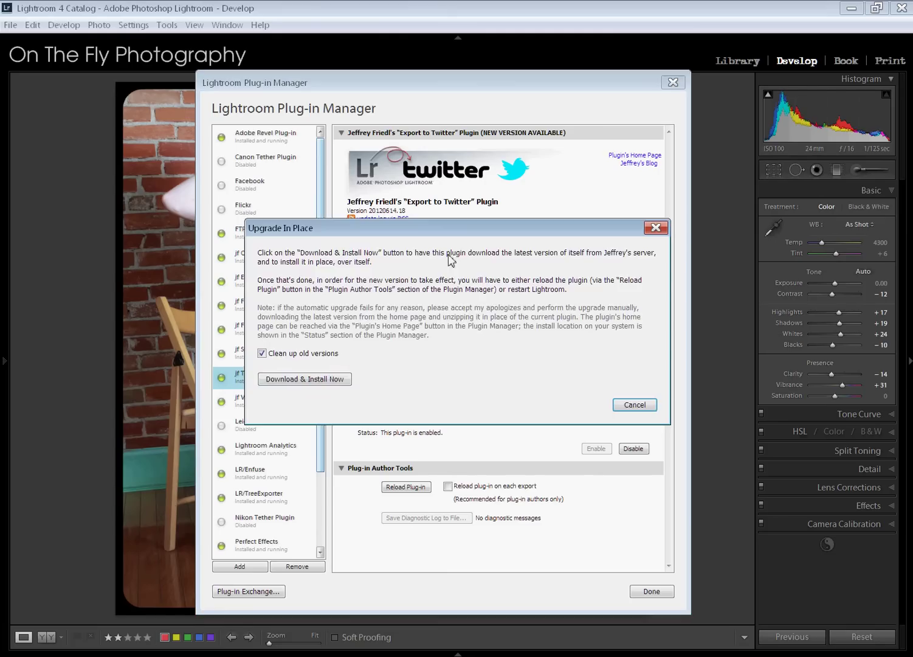
{"action": "left_click", "coordinate": [340, 378]}
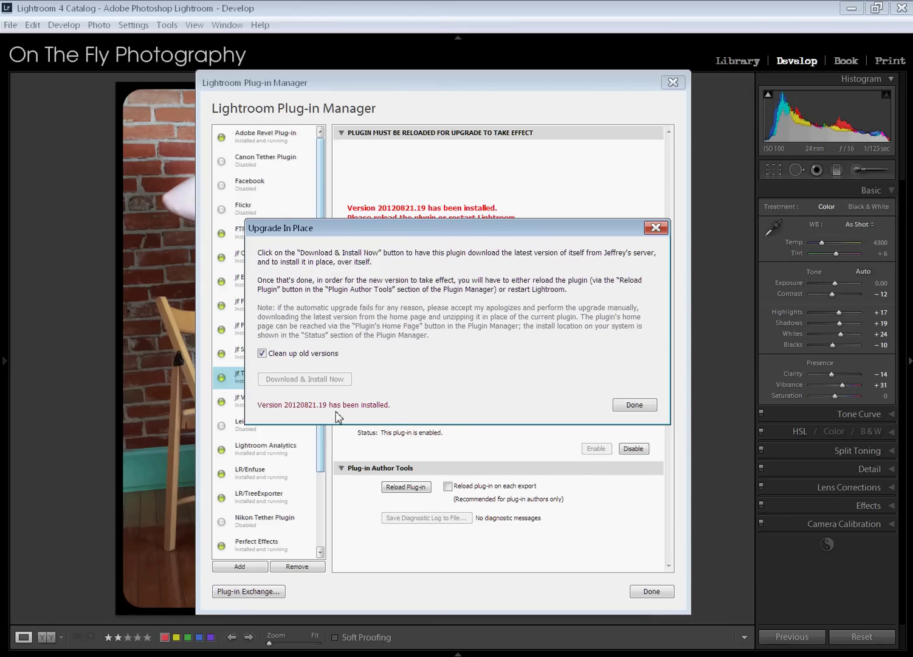
Finish the upgrade, reload the jf Twitter plugin, and confirm 20120821.19 is the latest version.
{"action": "left_click", "coordinate": [631, 404]}
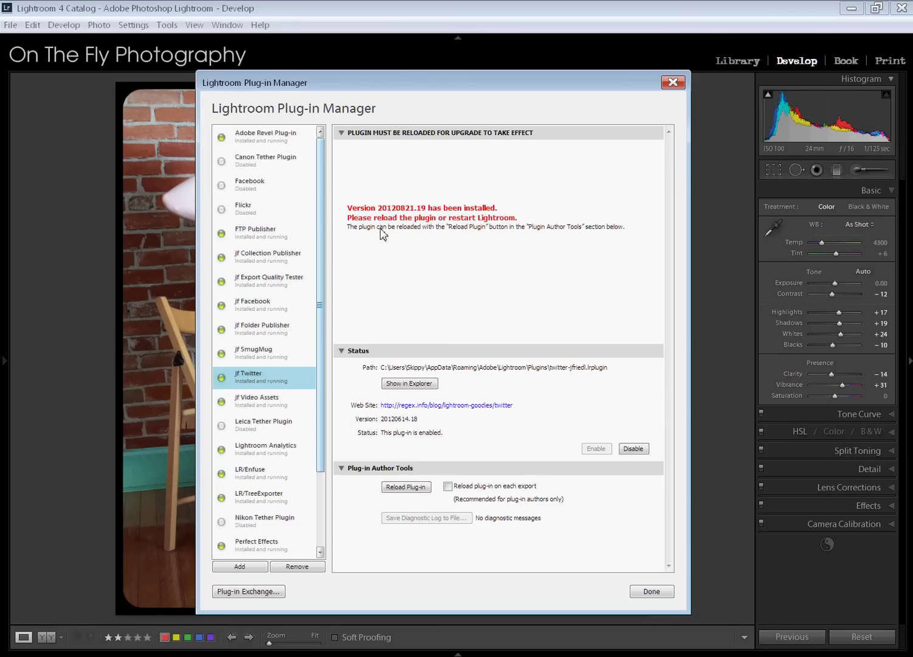
{"action": "left_click", "coordinate": [408, 487]}
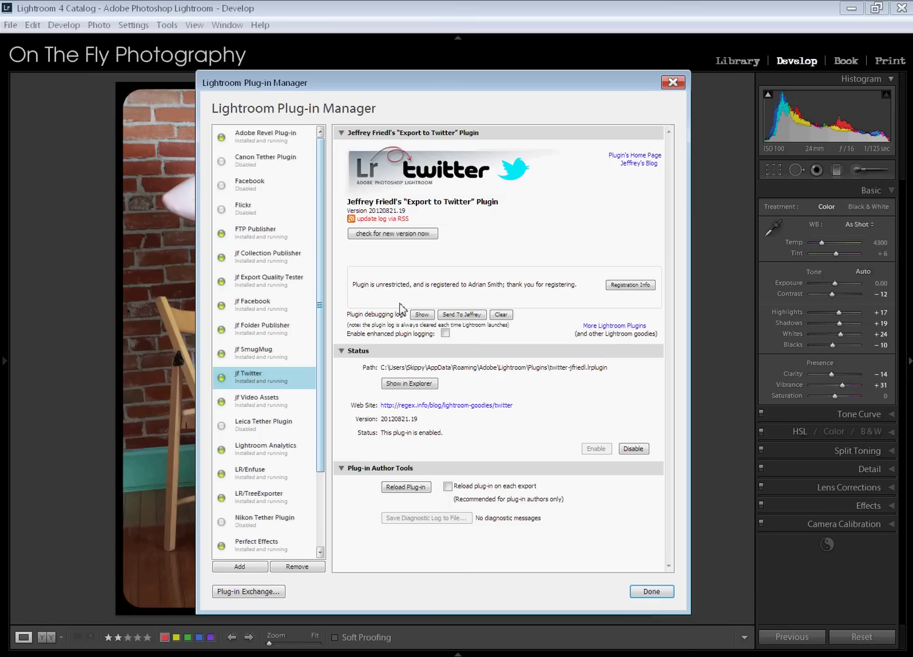
{"action": "left_click", "coordinate": [414, 238]}
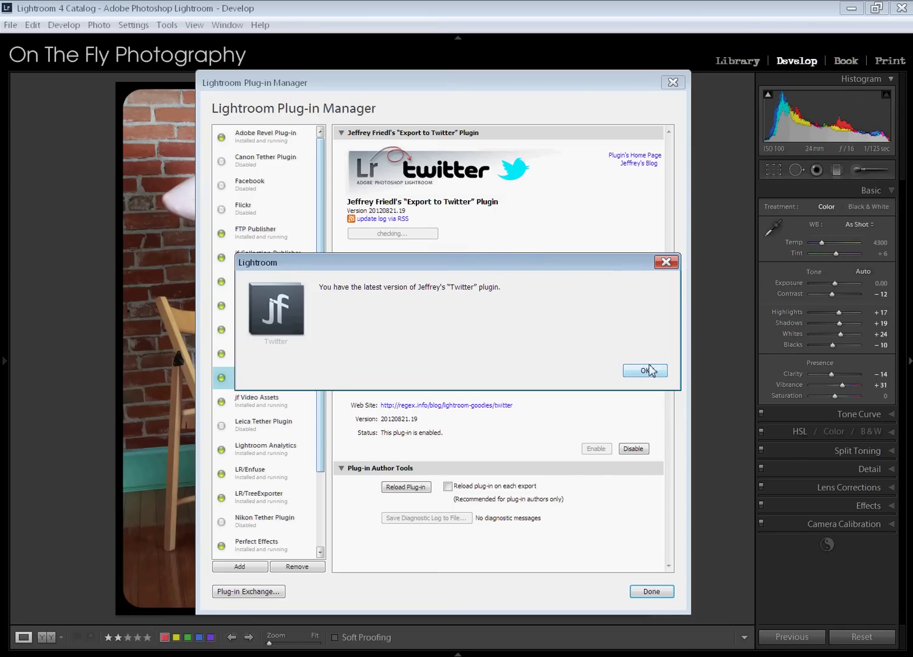
{"action": "left_click", "coordinate": [650, 371]}
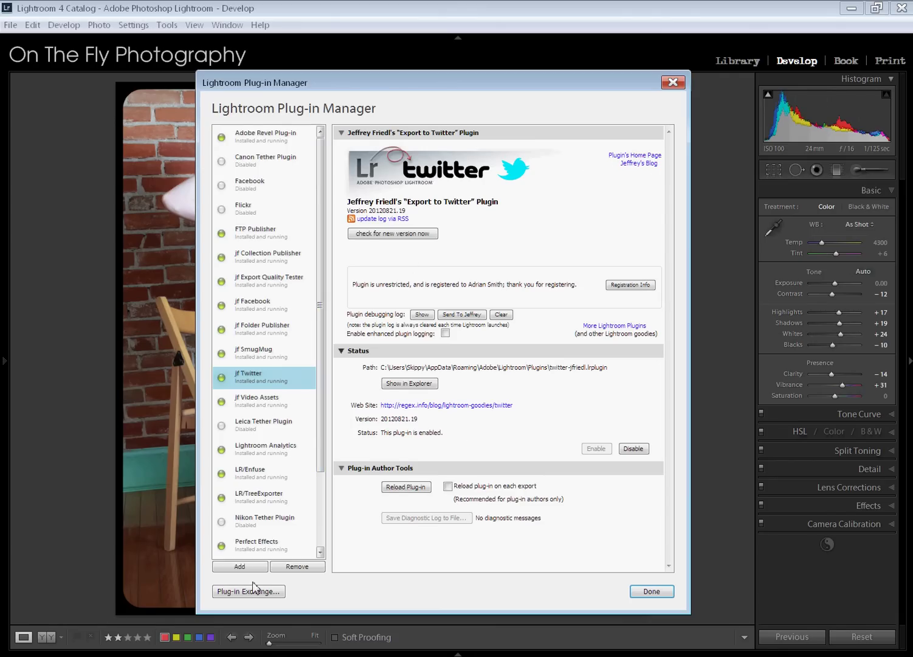
Switch to Firefox and browse the Creative Commons Lightroom plugin page on the author's blog.
{"action": "key", "text": "alt+Tab"}
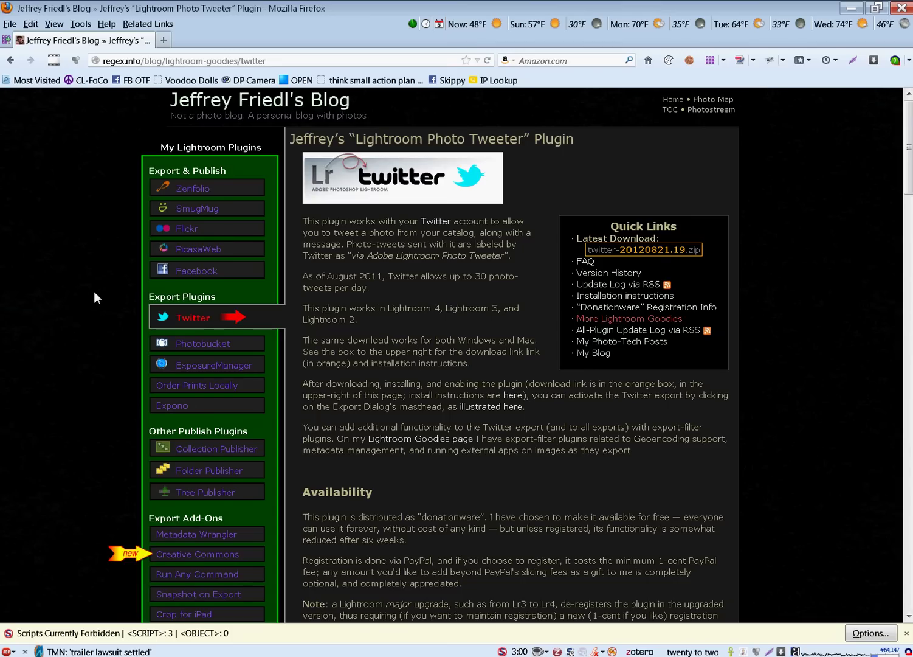
{"action": "left_click", "coordinate": [831, 335]}
{"action": "scroll", "coordinate": [830, 334], "scroll_direction": "down", "scroll_amount": 7}
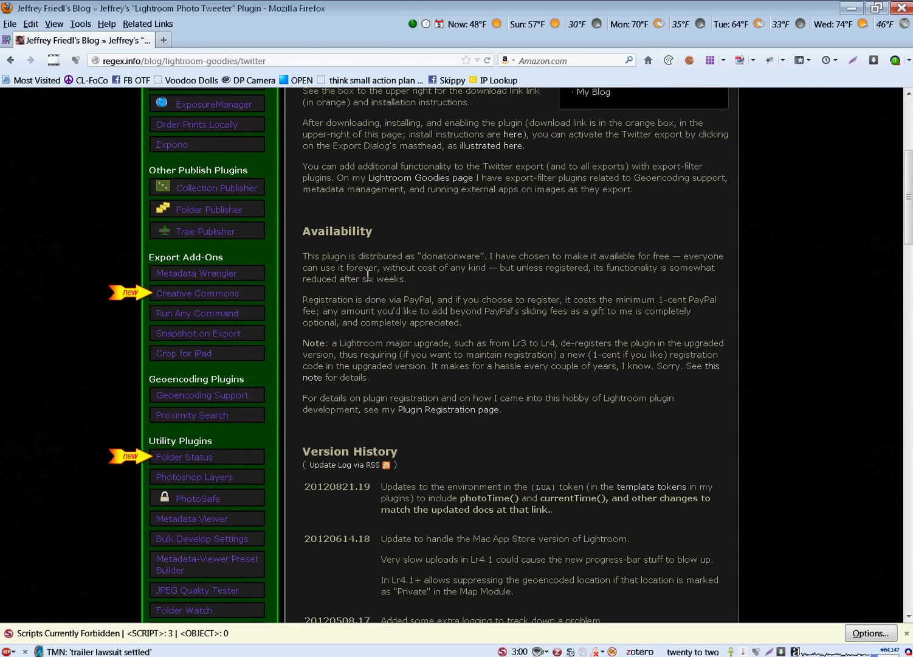
{"action": "left_click", "coordinate": [193, 299]}
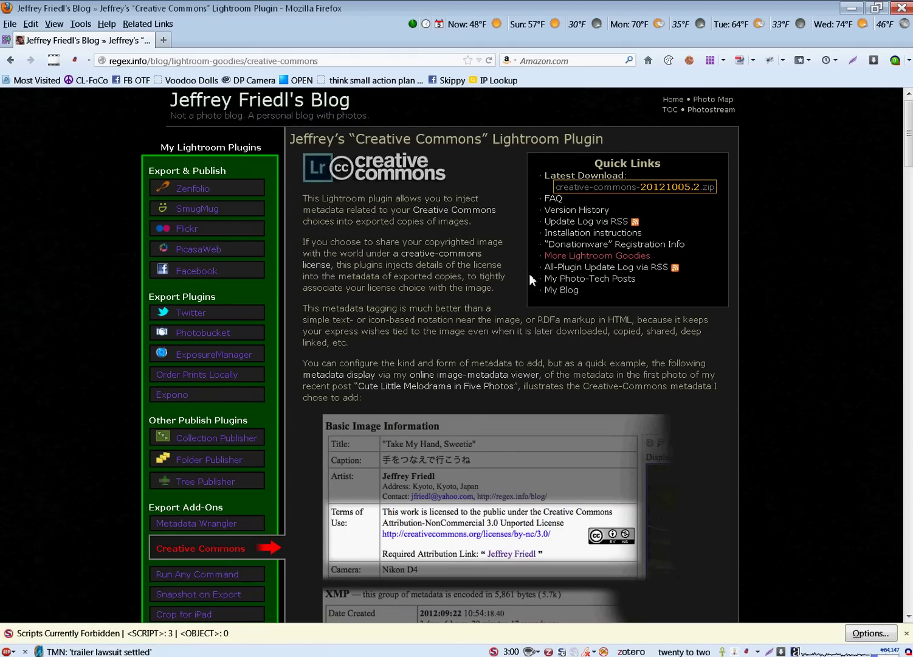
{"action": "scroll", "coordinate": [699, 362], "scroll_direction": "down", "scroll_amount": 1}
{"action": "scroll", "coordinate": [669, 378], "scroll_direction": "down", "scroll_amount": 3}
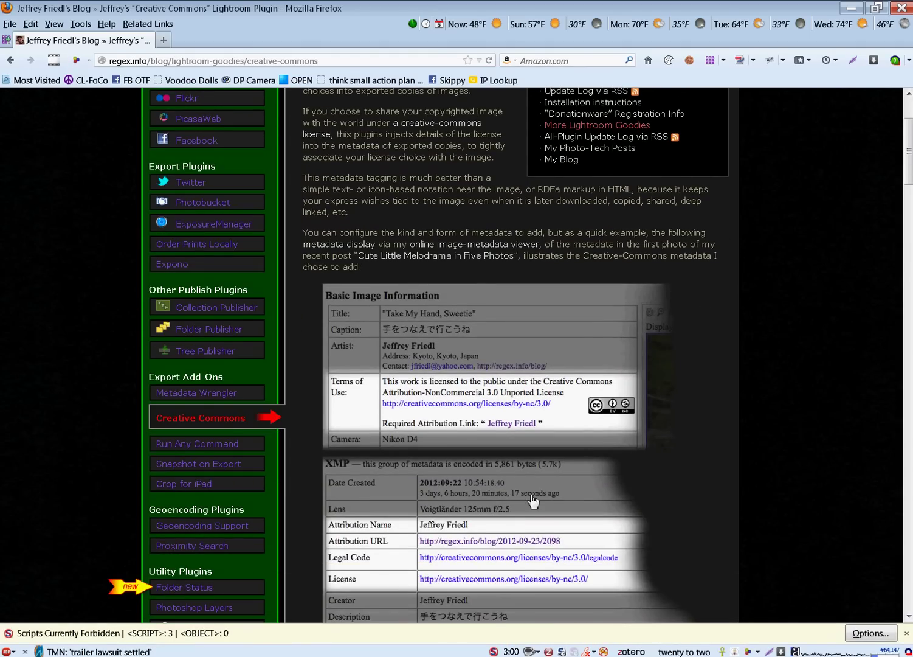
{"action": "scroll", "coordinate": [533, 498], "scroll_direction": "down", "scroll_amount": 4}
{"action": "scroll", "coordinate": [535, 489], "scroll_direction": "down", "scroll_amount": 2}
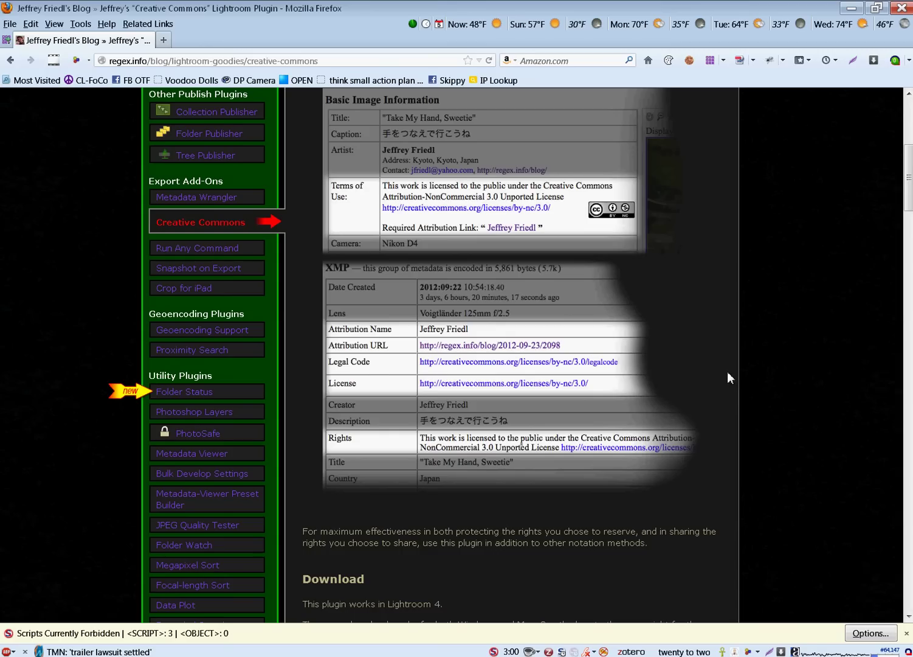
{"action": "left_click", "coordinate": [180, 394]}
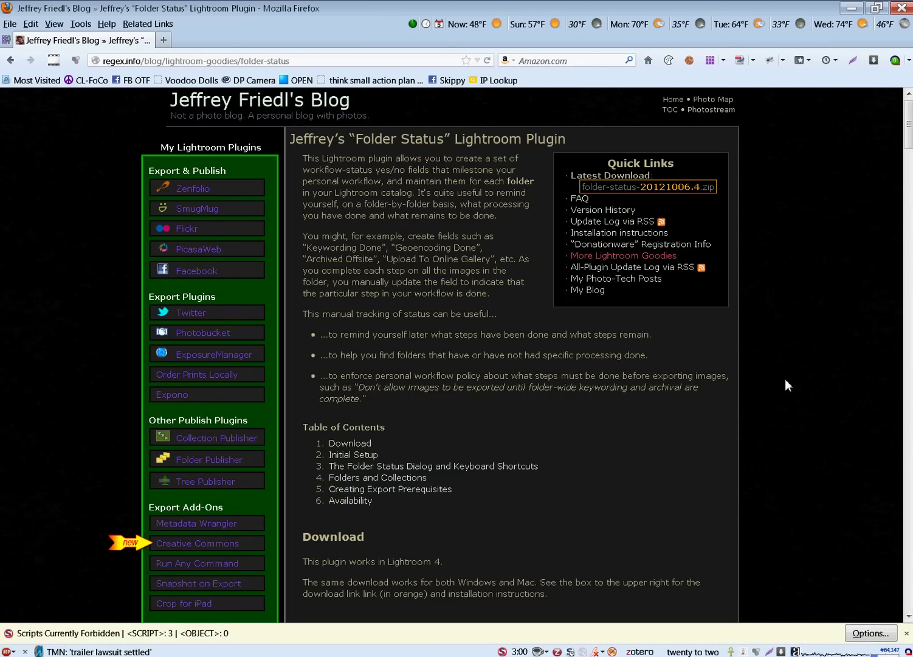
{"action": "scroll", "coordinate": [786, 381], "scroll_direction": "down", "scroll_amount": 9}
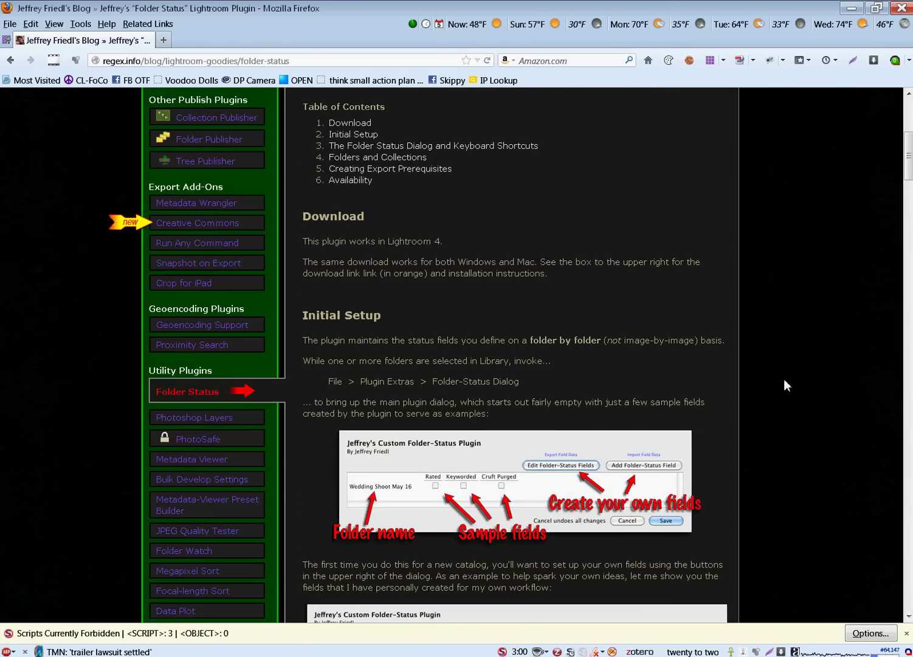
{"action": "scroll", "coordinate": [785, 384], "scroll_direction": "down", "scroll_amount": 1}
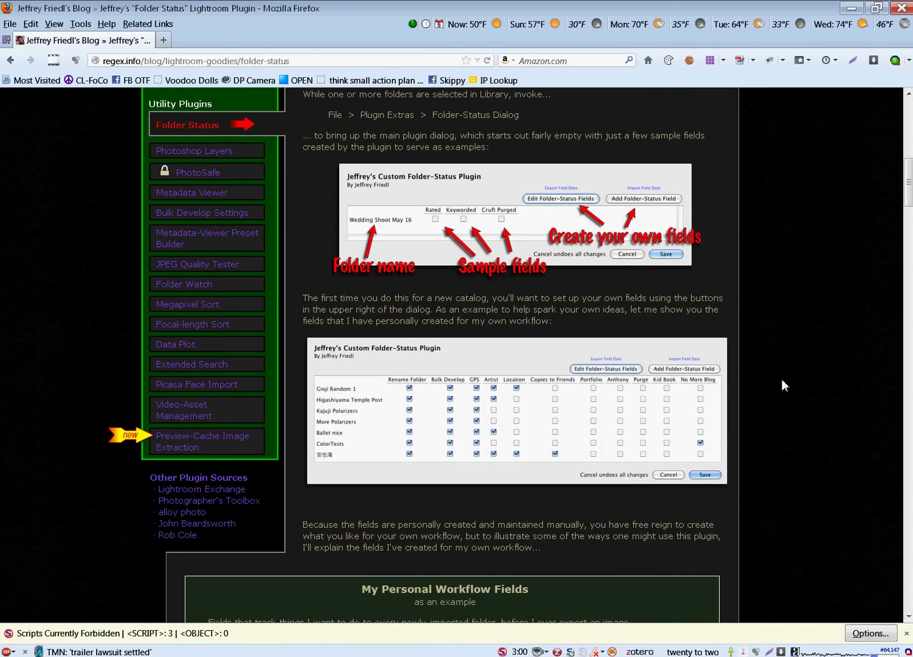
{"action": "scroll", "coordinate": [783, 385], "scroll_direction": "down", "scroll_amount": 5}
{"action": "scroll", "coordinate": [782, 380], "scroll_direction": "down", "scroll_amount": 7}
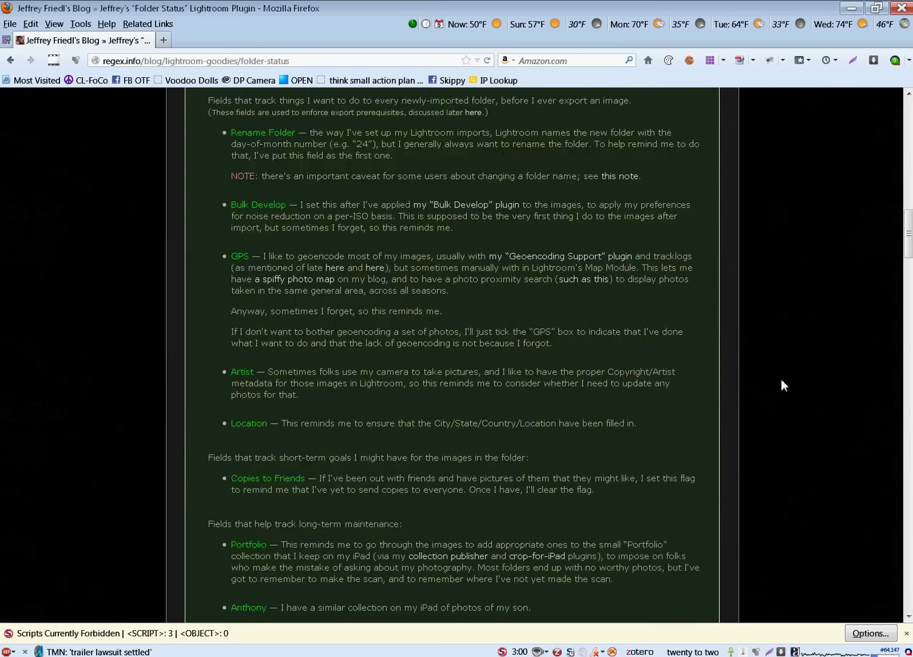
{"action": "scroll", "coordinate": [781, 383], "scroll_direction": "down", "scroll_amount": 4}
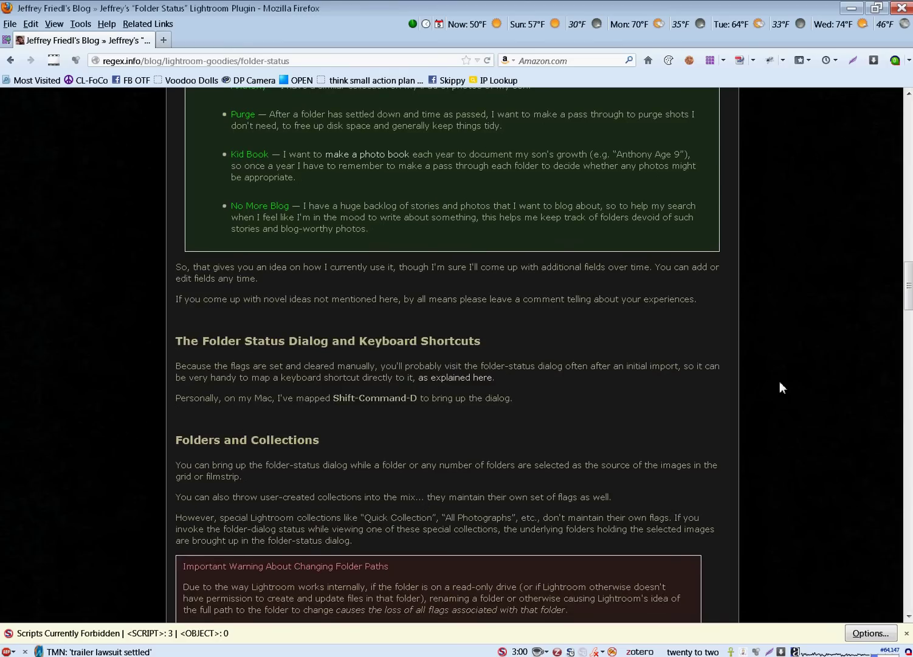
{"action": "scroll", "coordinate": [781, 384], "scroll_direction": "up", "scroll_amount": 12}
{"action": "scroll", "coordinate": [781, 388], "scroll_direction": "up", "scroll_amount": 3}
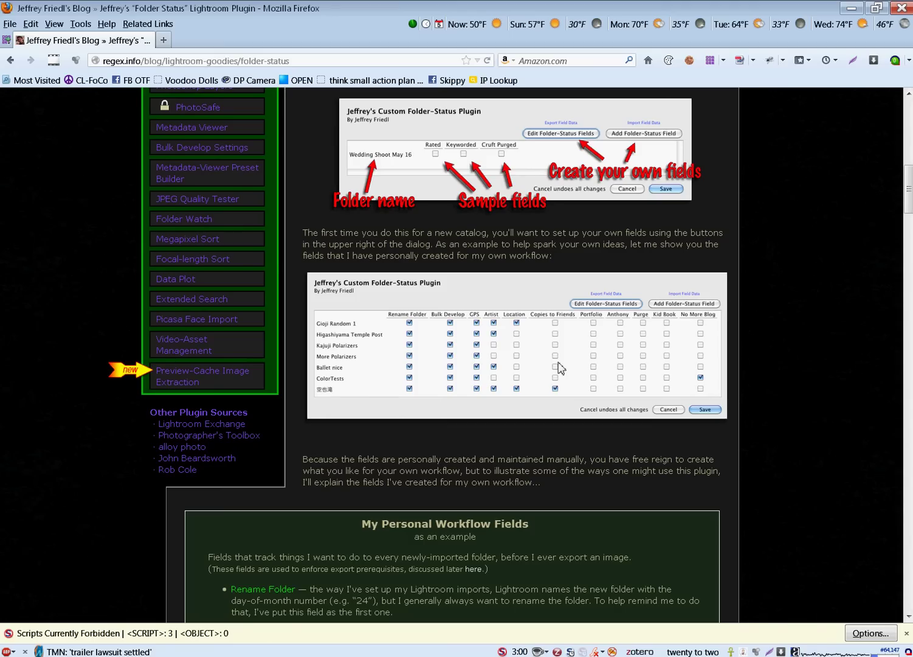
{"action": "scroll", "coordinate": [793, 372], "scroll_direction": "up", "scroll_amount": 4}
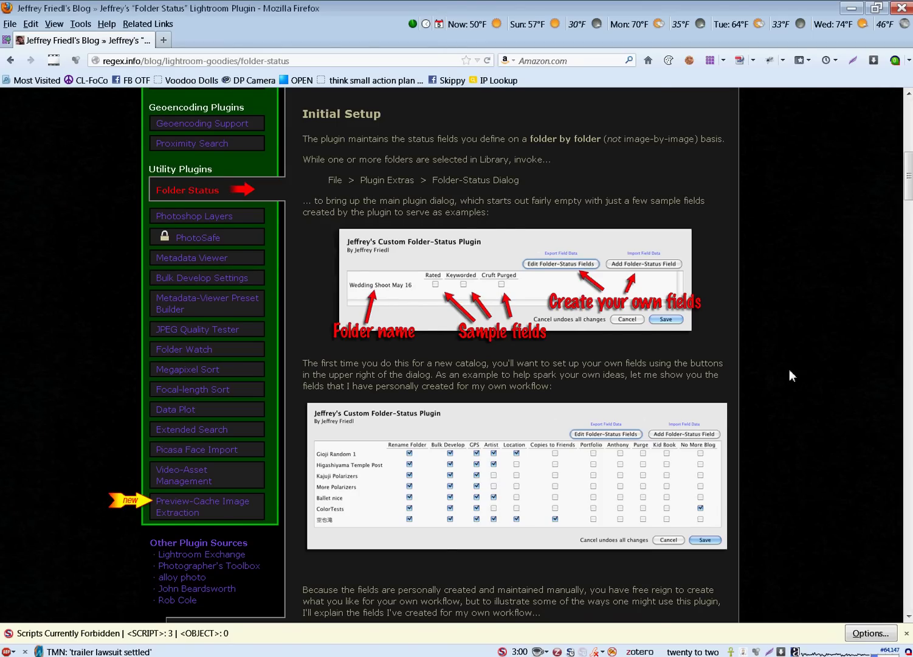
{"action": "scroll", "coordinate": [789, 370], "scroll_direction": "up", "scroll_amount": 10}
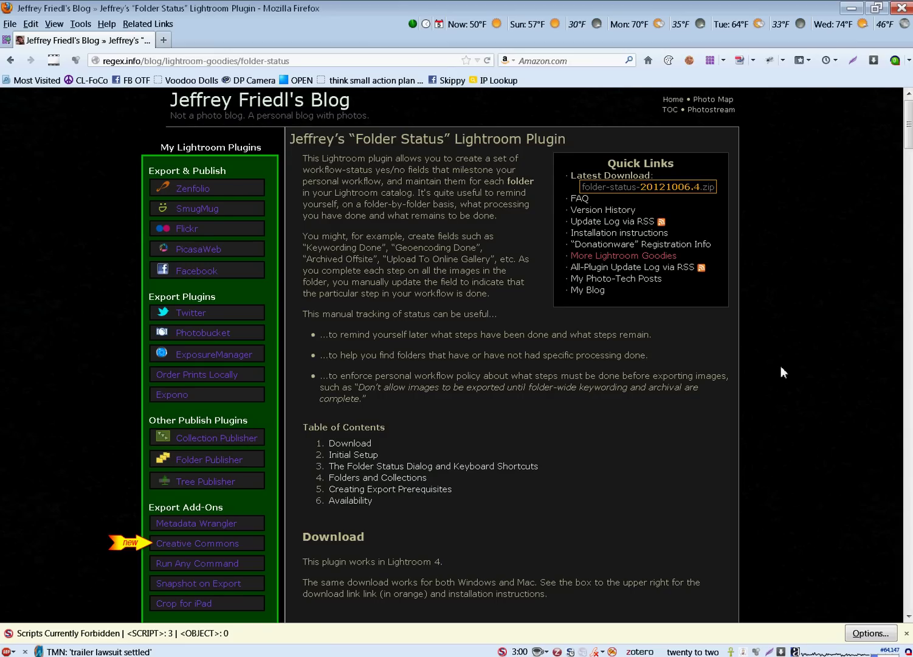
Review each jf plugin in Plug-in Manager, from Collection Publisher to Video Assets, ending on jf Twitter.
{"action": "key", "text": "alt+Tab"}
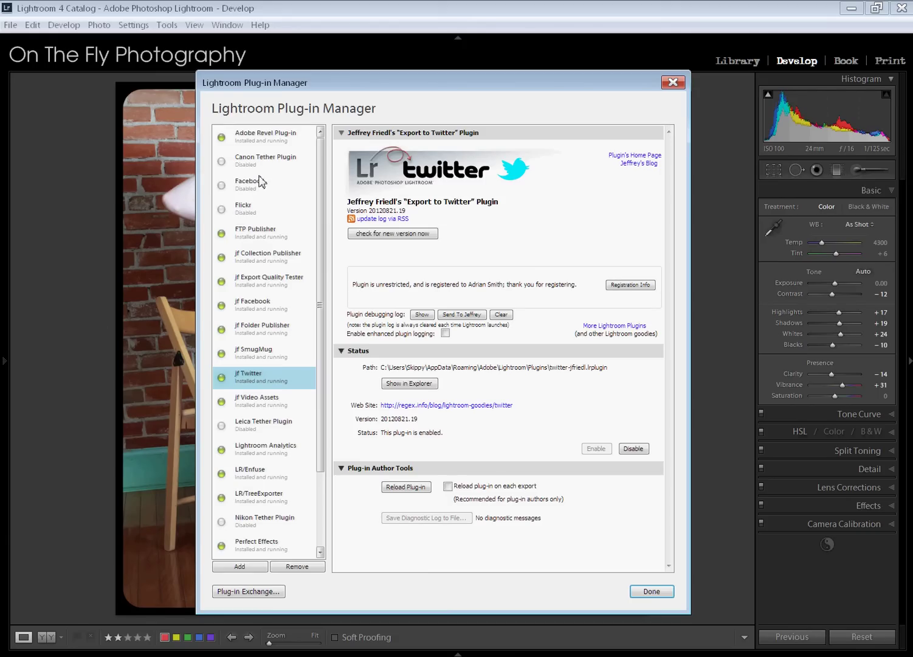
{"action": "left_click", "coordinate": [259, 262]}
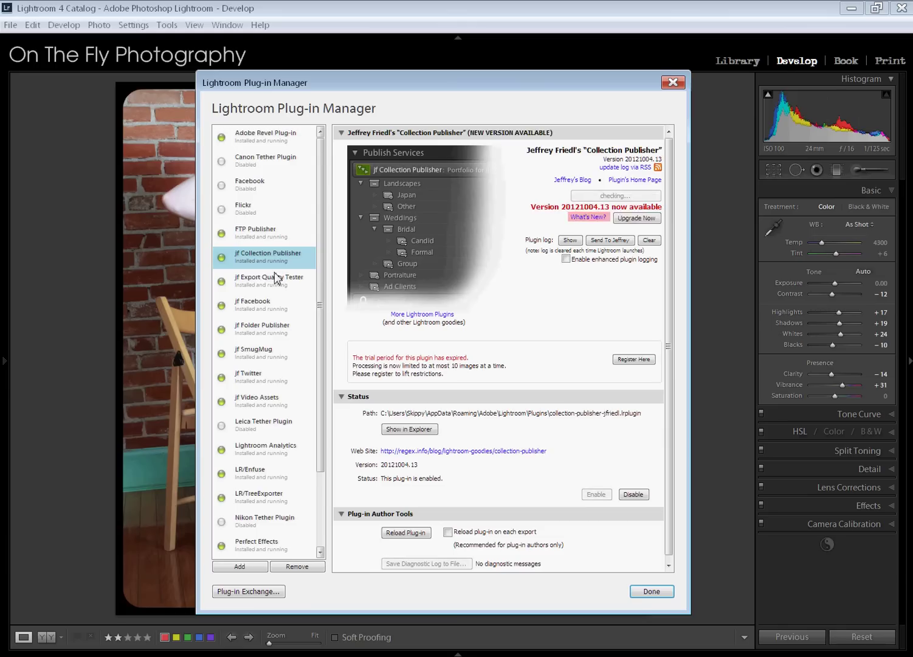
{"action": "left_click", "coordinate": [273, 282]}
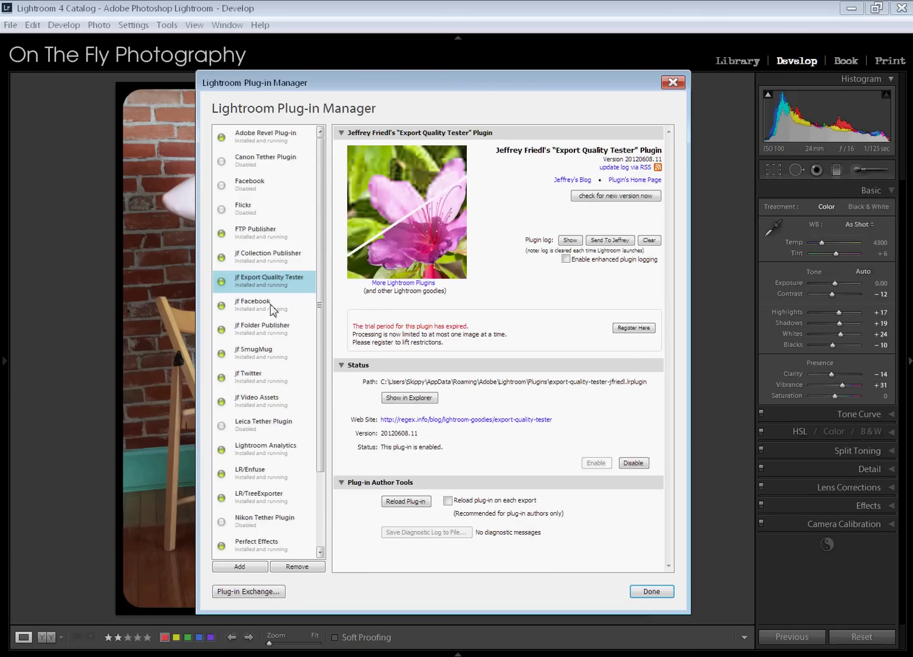
{"action": "left_click", "coordinate": [266, 307]}
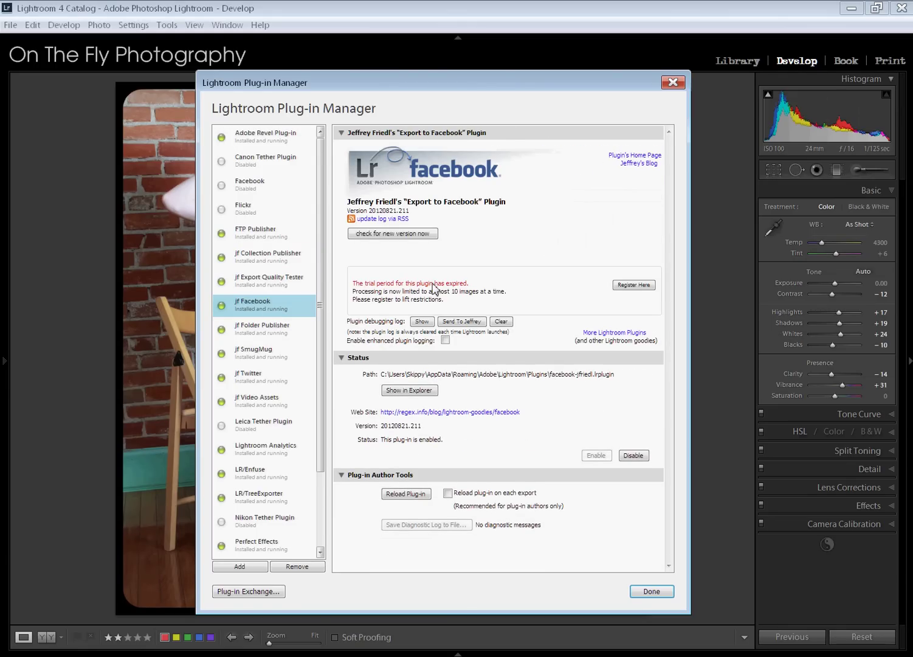
{"action": "left_click", "coordinate": [289, 332]}
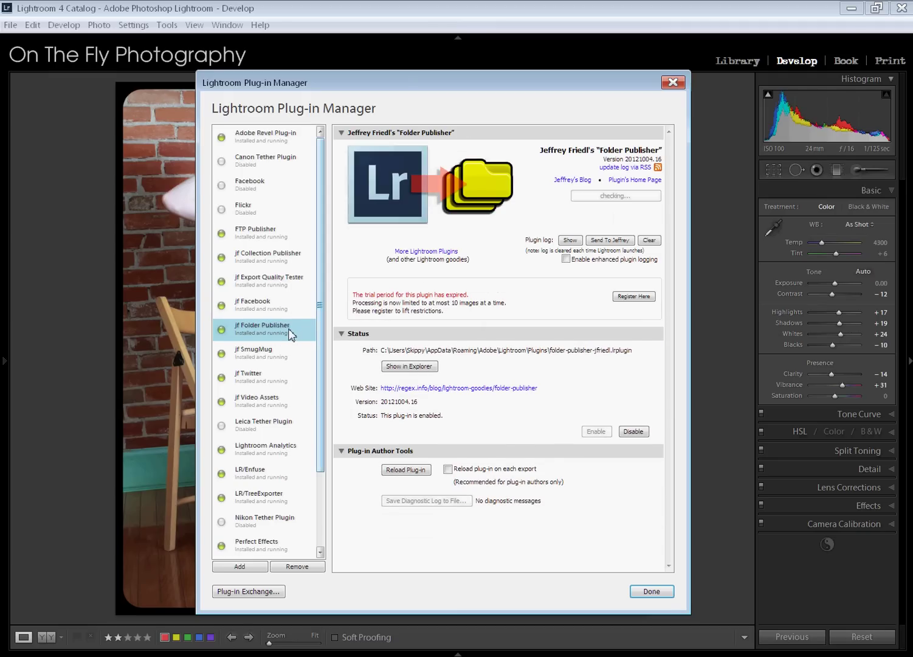
{"action": "left_click", "coordinate": [271, 360]}
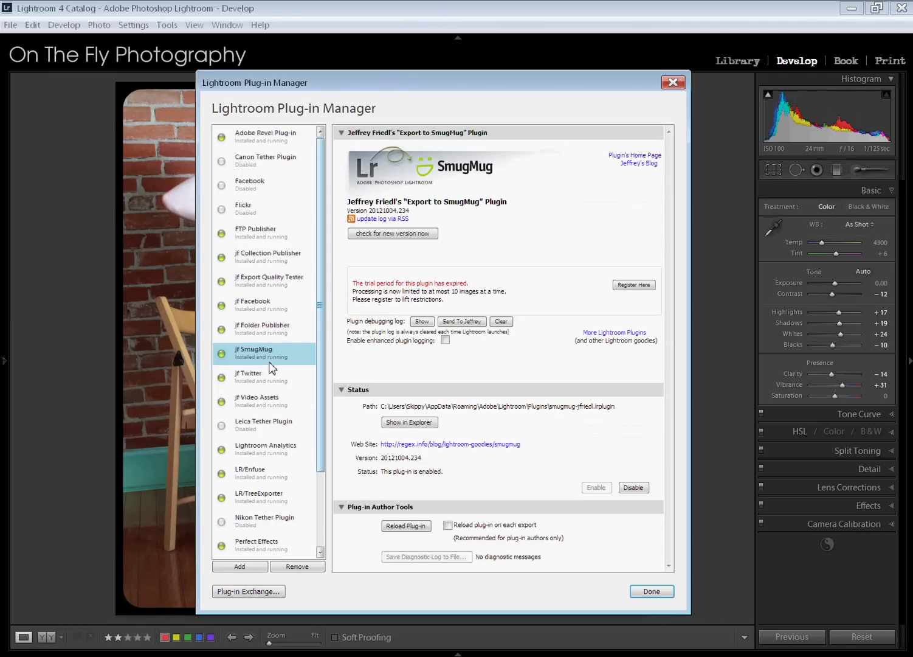
{"action": "left_click", "coordinate": [283, 404]}
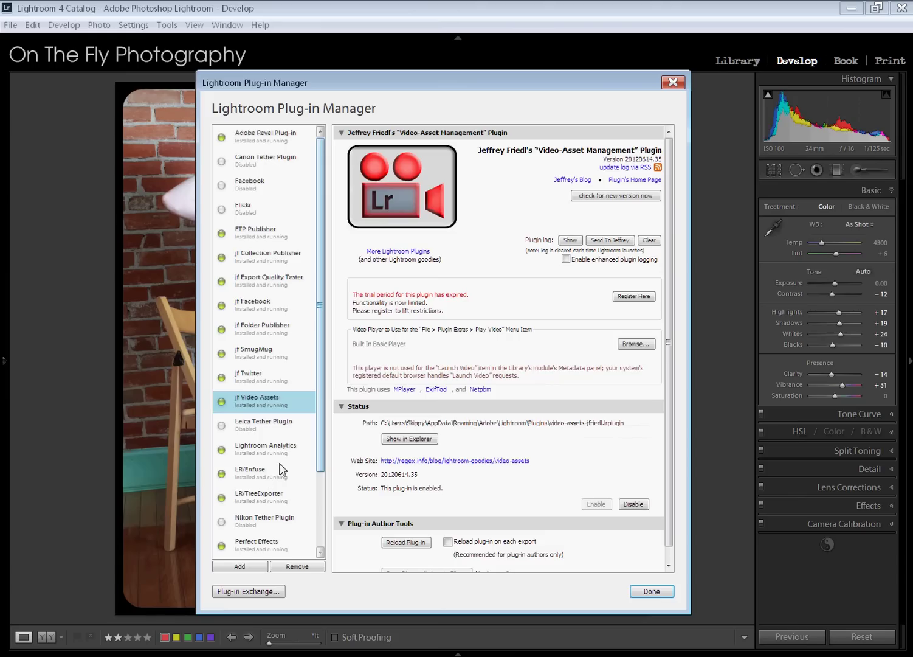
{"action": "left_click", "coordinate": [262, 378]}
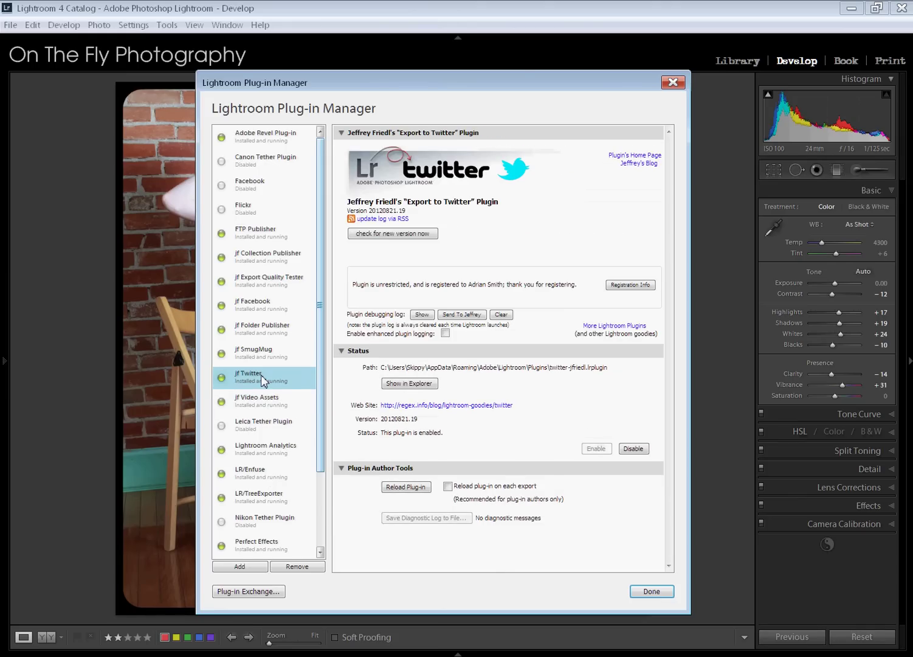
Close the Plug-in Manager, open Export with Ctrl+Shift+E, and keep jf Twitter as destination.
{"action": "left_click", "coordinate": [664, 593]}
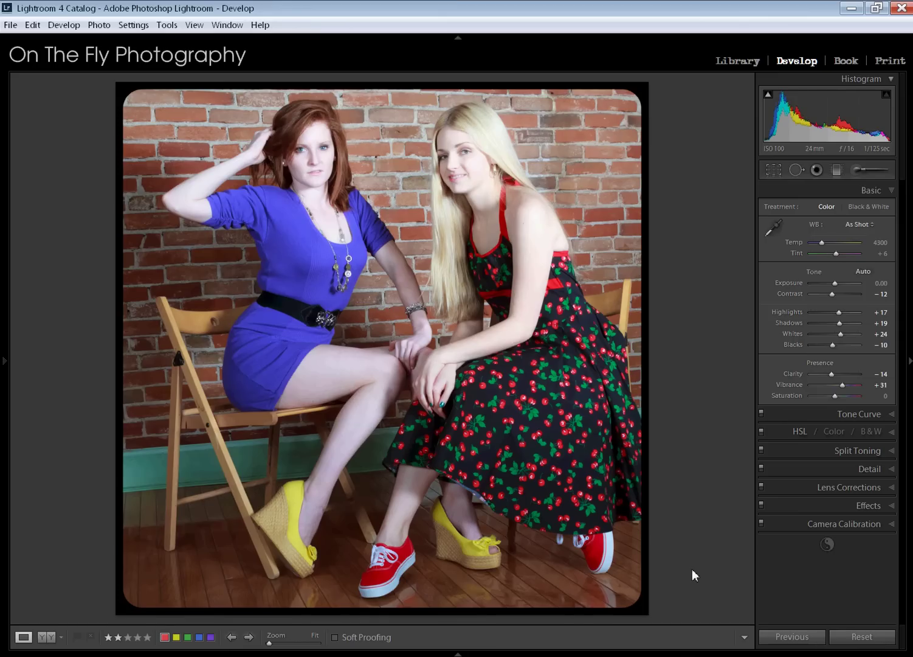
{"action": "key", "text": "shift"}
{"action": "key", "text": "ctrl+shift+e"}
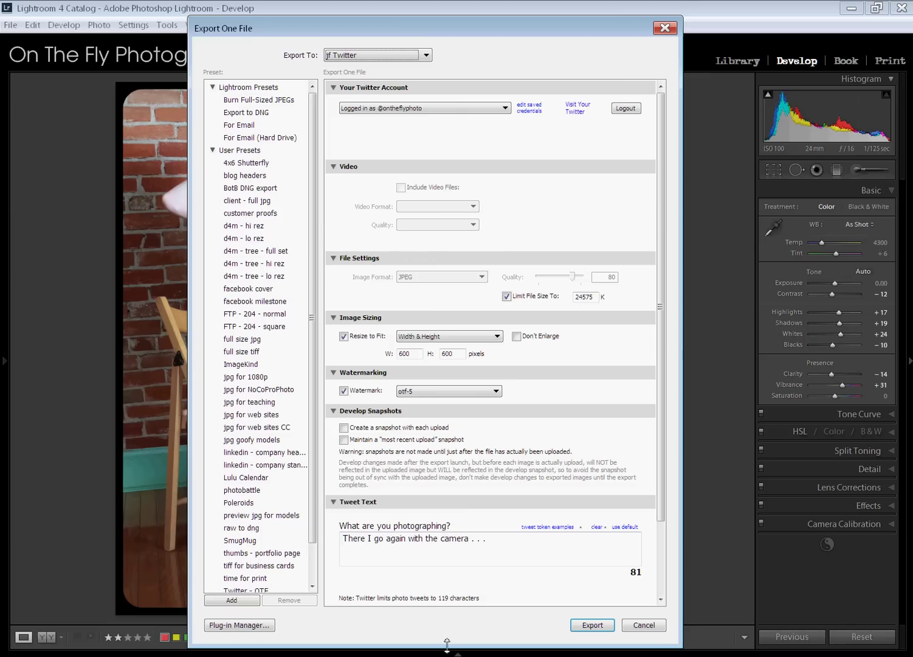
{"action": "scroll", "coordinate": [259, 453], "scroll_direction": "down", "scroll_amount": 3}
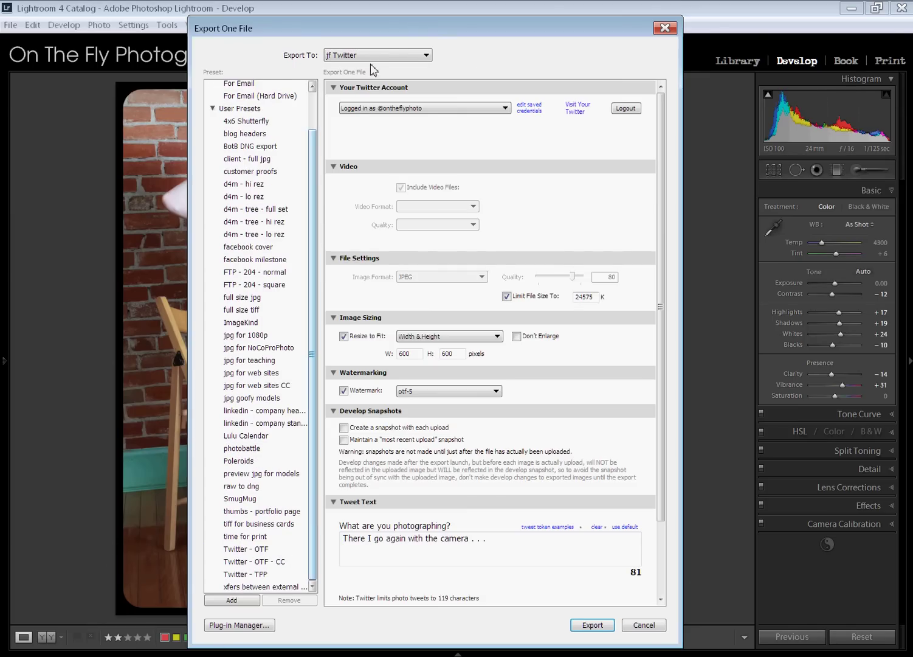
{"action": "left_click", "coordinate": [350, 58]}
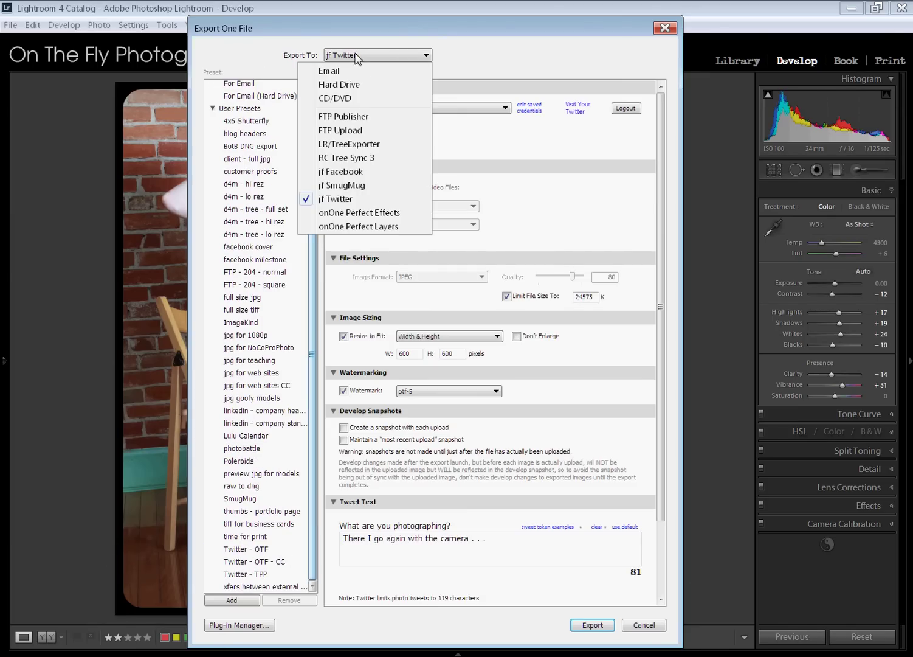
{"action": "left_click", "coordinate": [364, 201]}
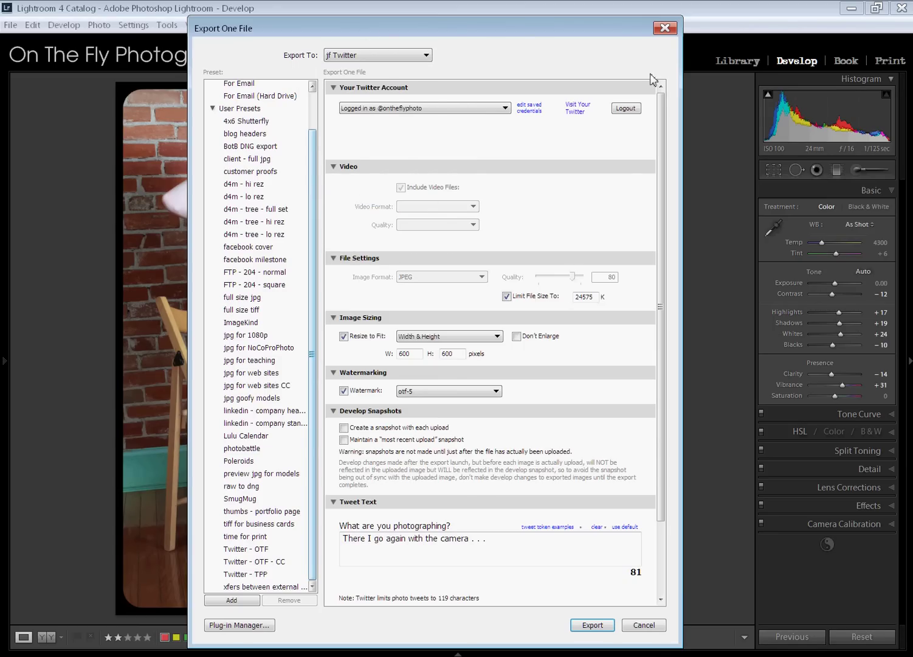
Keep the current Twitter account selected and collapse the Video section.
{"action": "left_click", "coordinate": [458, 115]}
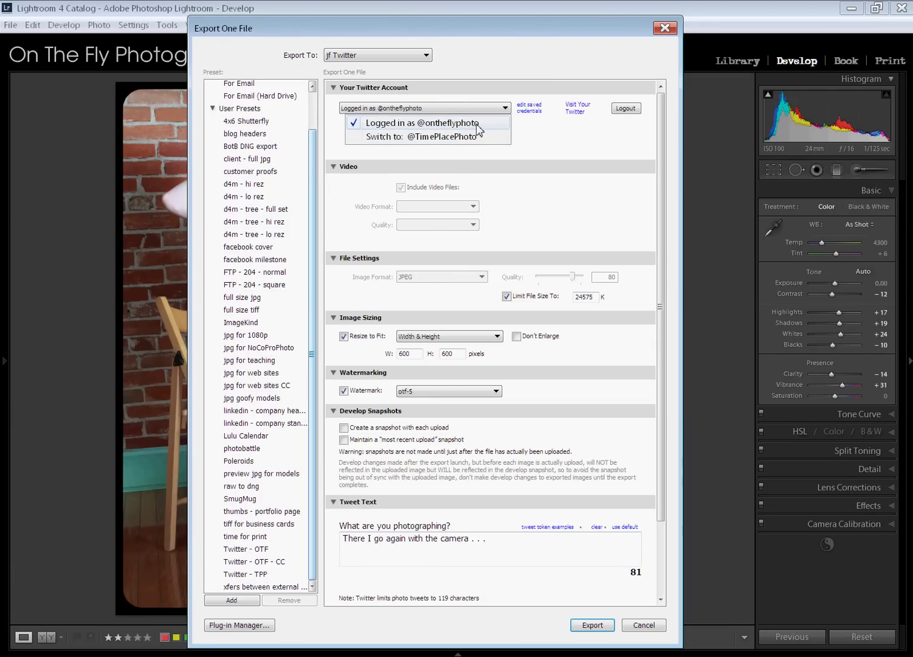
{"action": "left_click", "coordinate": [478, 123]}
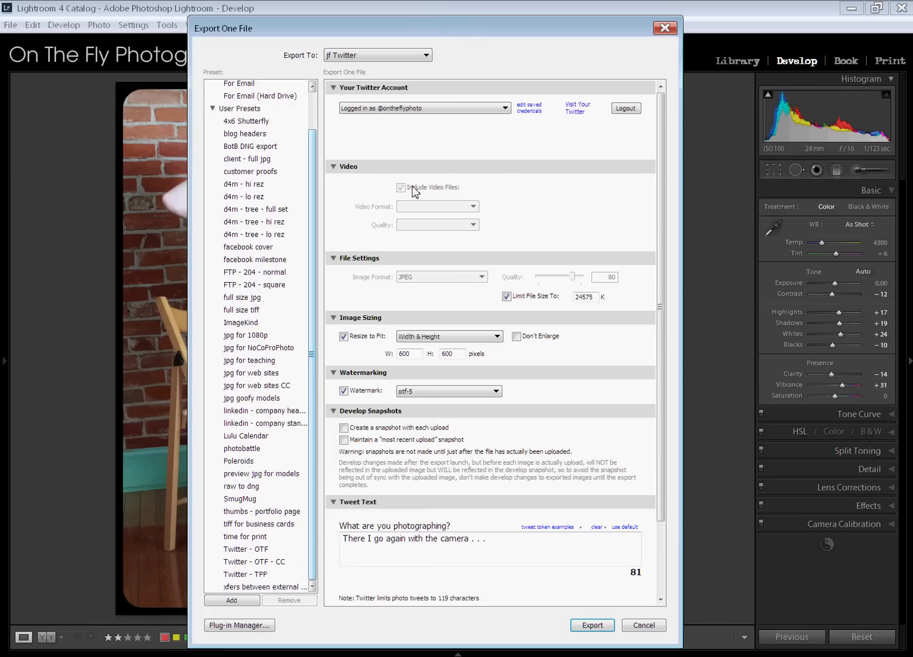
{"action": "left_click", "coordinate": [334, 167]}
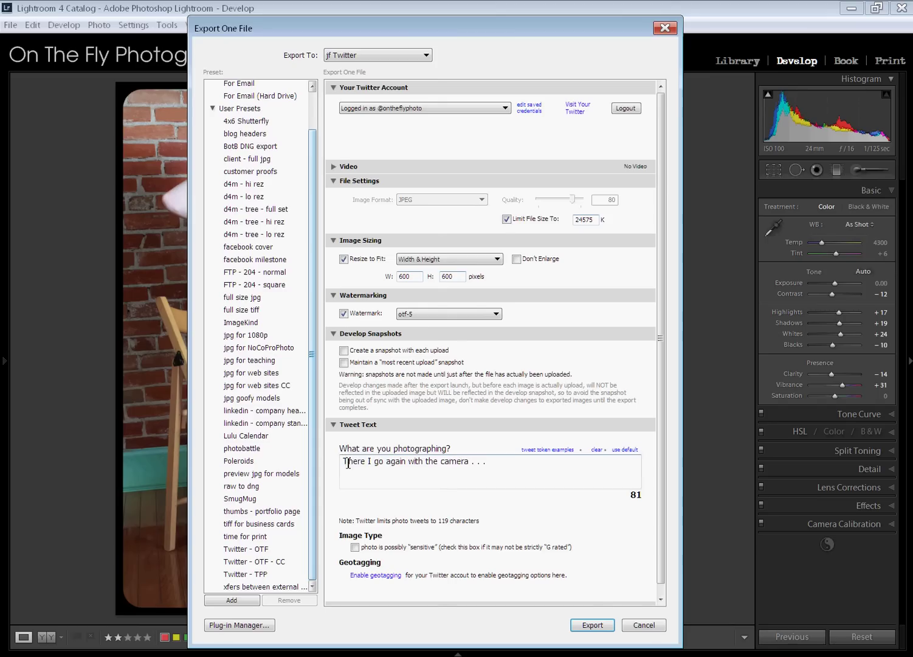
Set the tweet text to 'Working on an old shoot, gotta get up to date . . . ! #fashion' and confirm.
{"action": "left_click", "coordinate": [501, 465]}
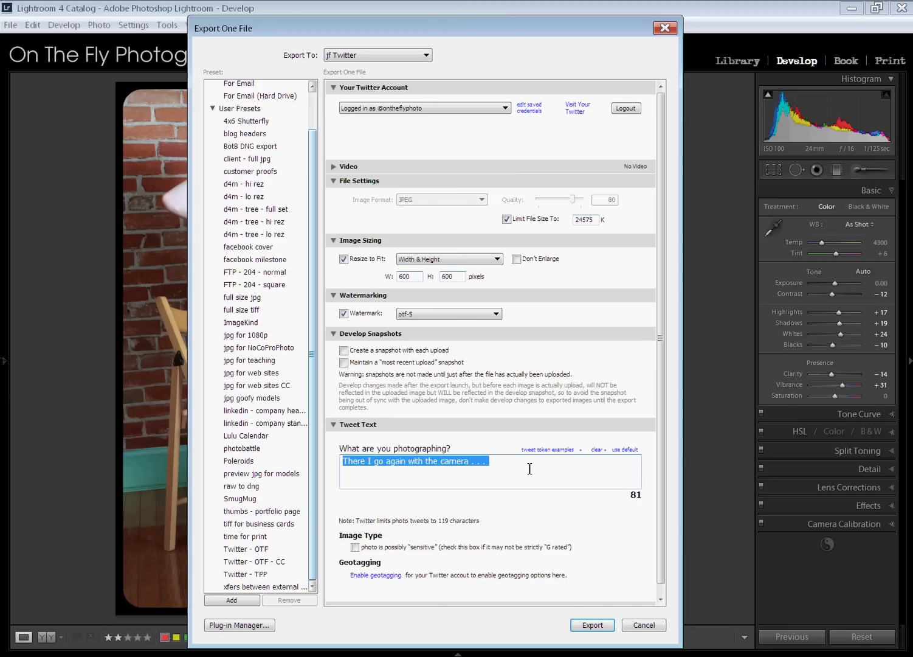
{"action": "type", "text": "Work"}
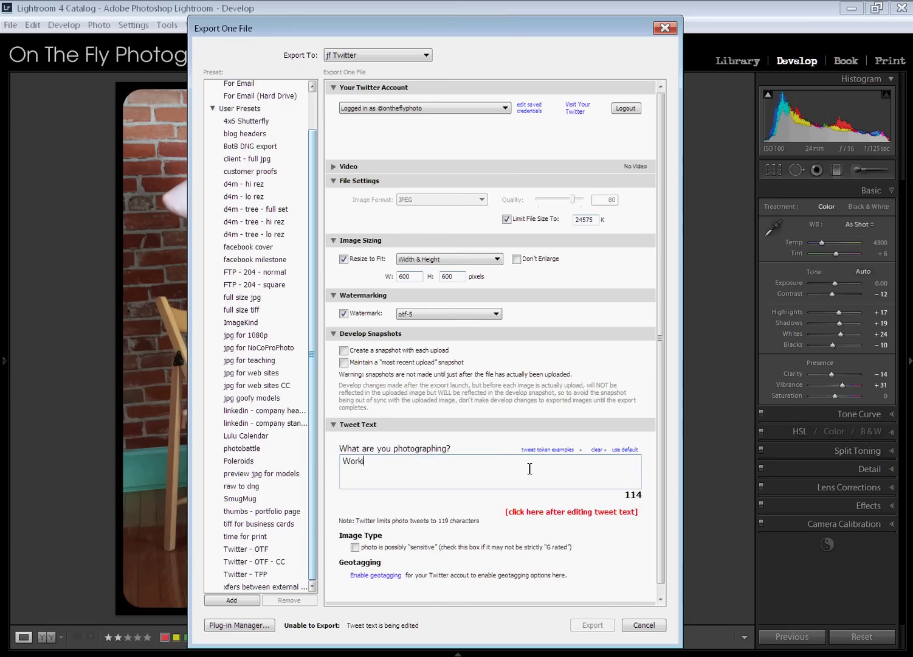
{"action": "type", "text": "ing on an old shoot, go"}
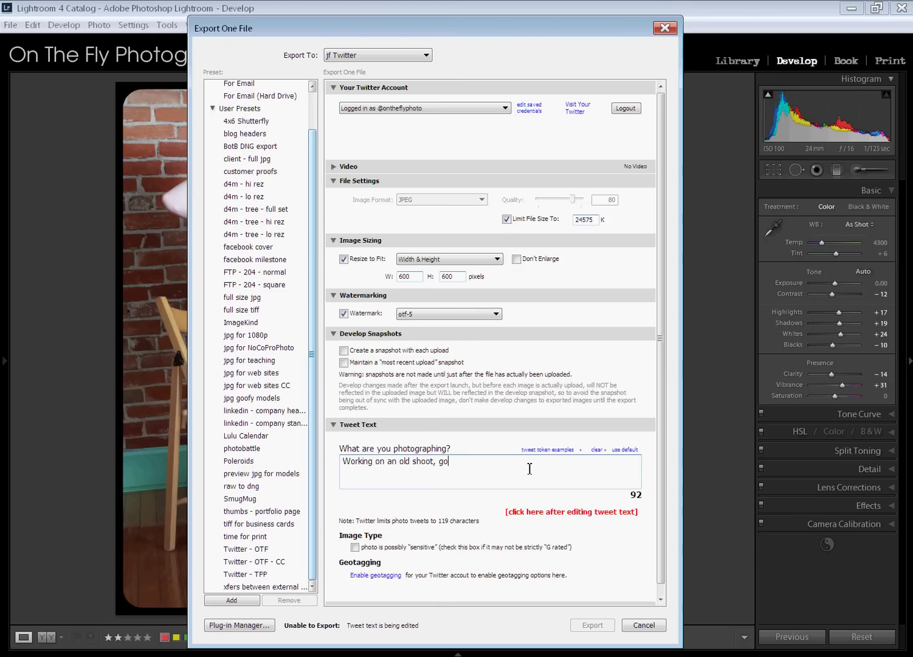
{"action": "type", "text": "tta get up to date . . . !"}
{"action": "type", "text": "#fashion"}
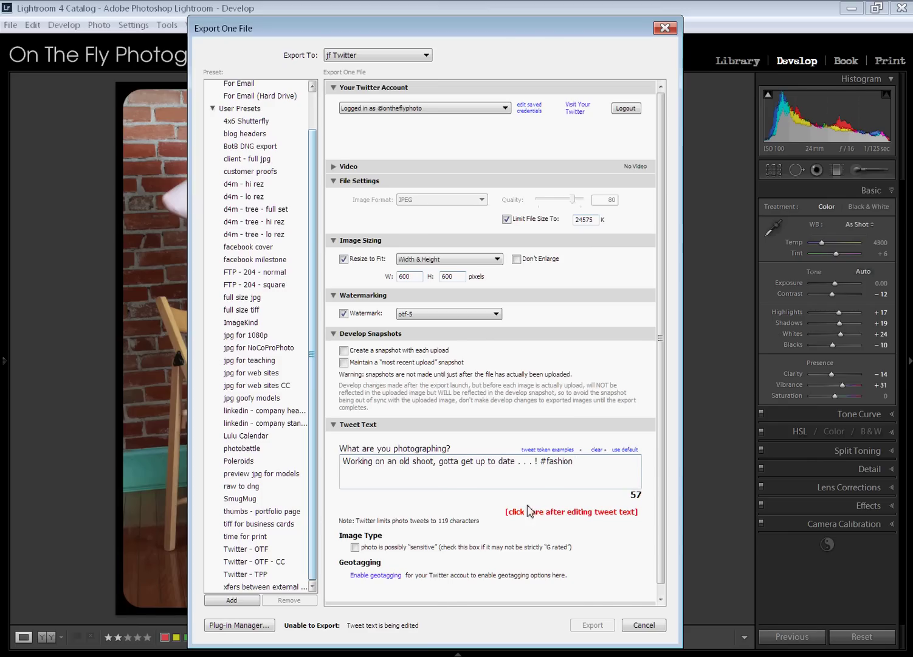
{"action": "left_click", "coordinate": [569, 513]}
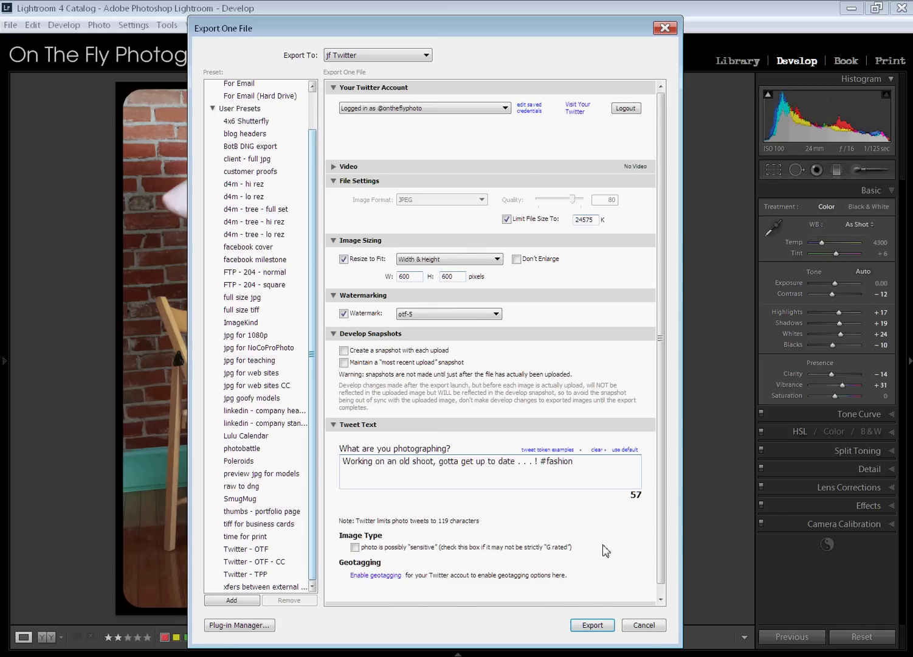
Export the photo to Twitter, then reopen the Export dialog once the upload finishes.
{"action": "left_click", "coordinate": [601, 627]}
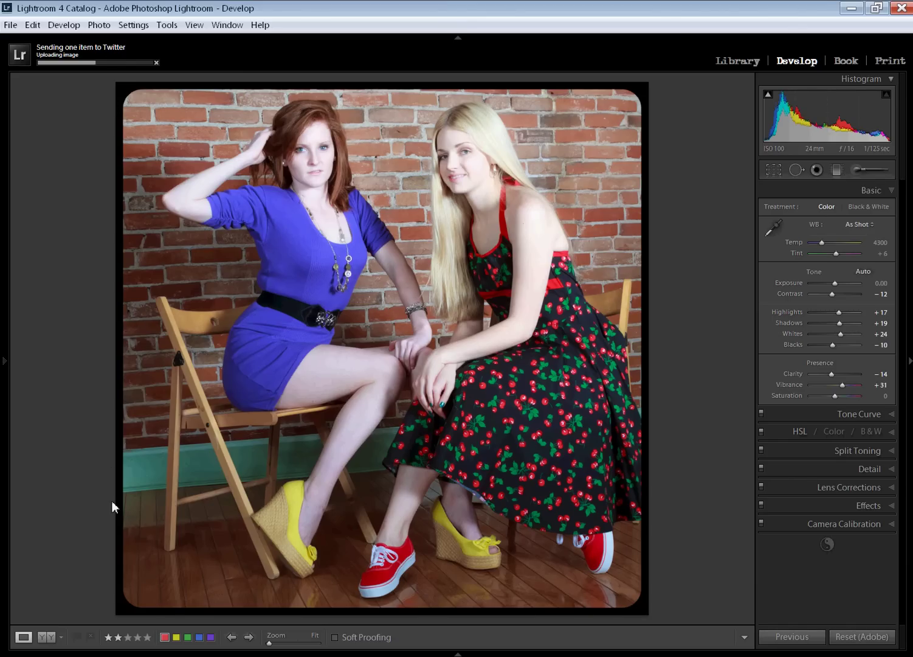
{"action": "key", "text": "ctrl+shift+e"}
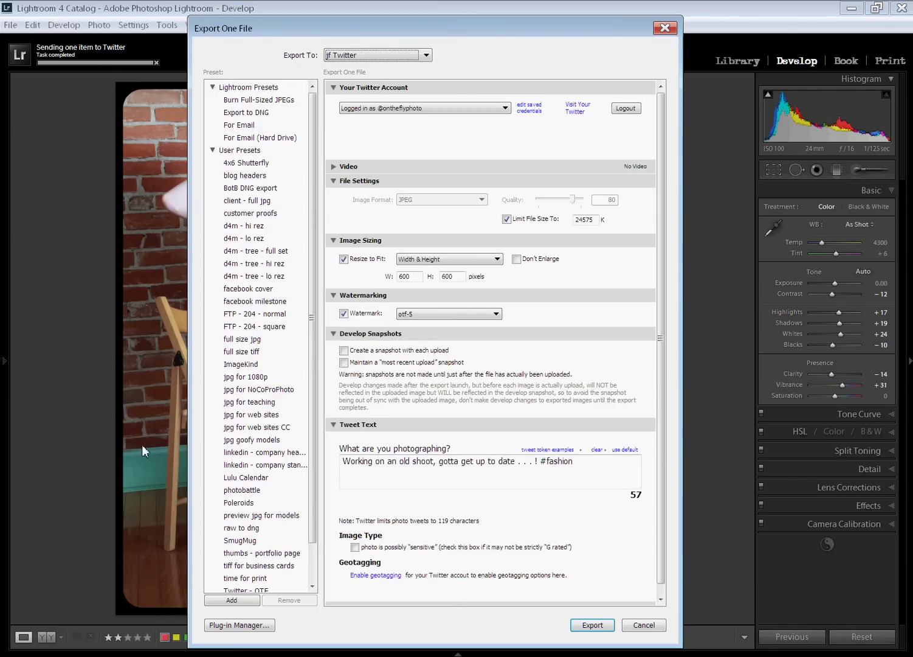
On the Twitter profile, page through the four next Recent images, then return to the profile.
{"action": "left_click", "coordinate": [575, 110]}
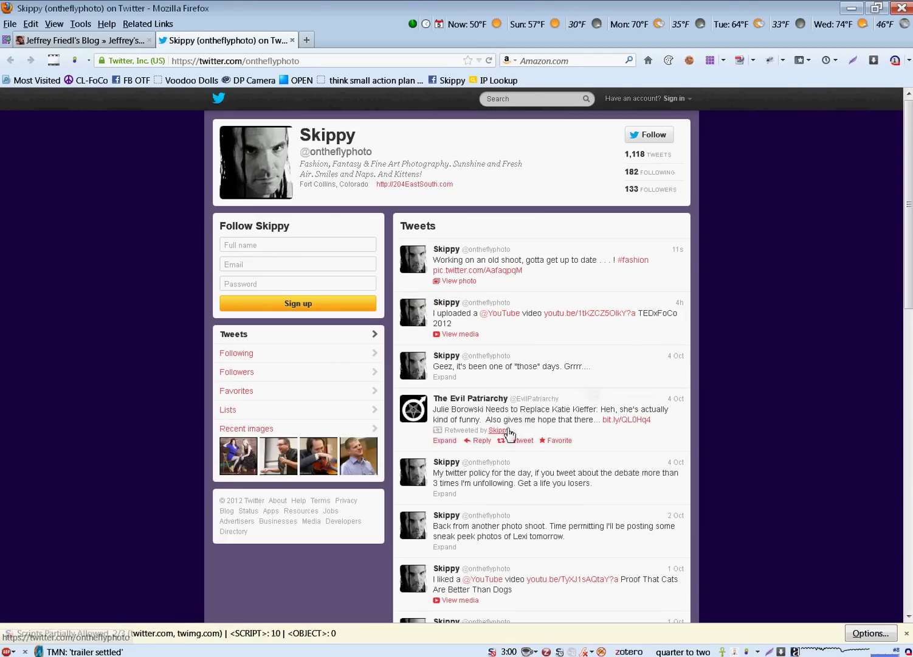
{"action": "left_click", "coordinate": [239, 456]}
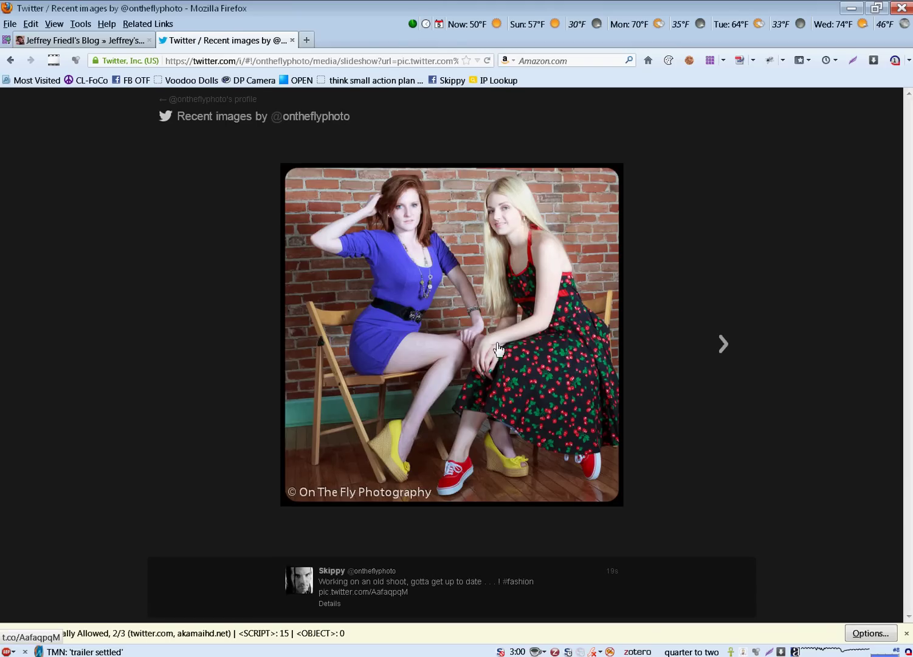
{"action": "left_click", "coordinate": [723, 348]}
{"action": "left_click", "coordinate": [723, 346]}
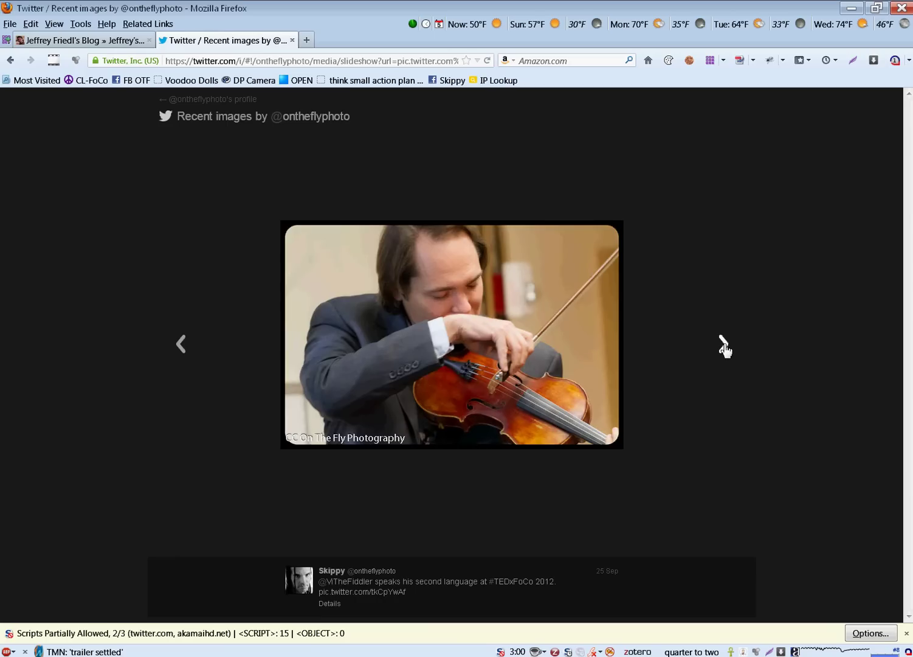
{"action": "left_click", "coordinate": [725, 348]}
{"action": "left_click", "coordinate": [724, 349]}
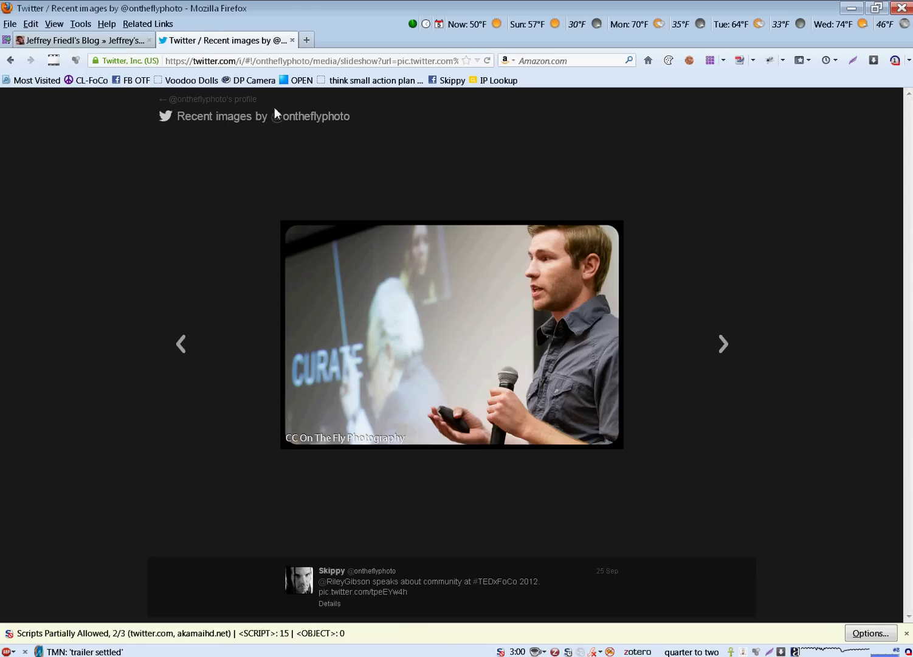
{"action": "left_click", "coordinate": [310, 116]}
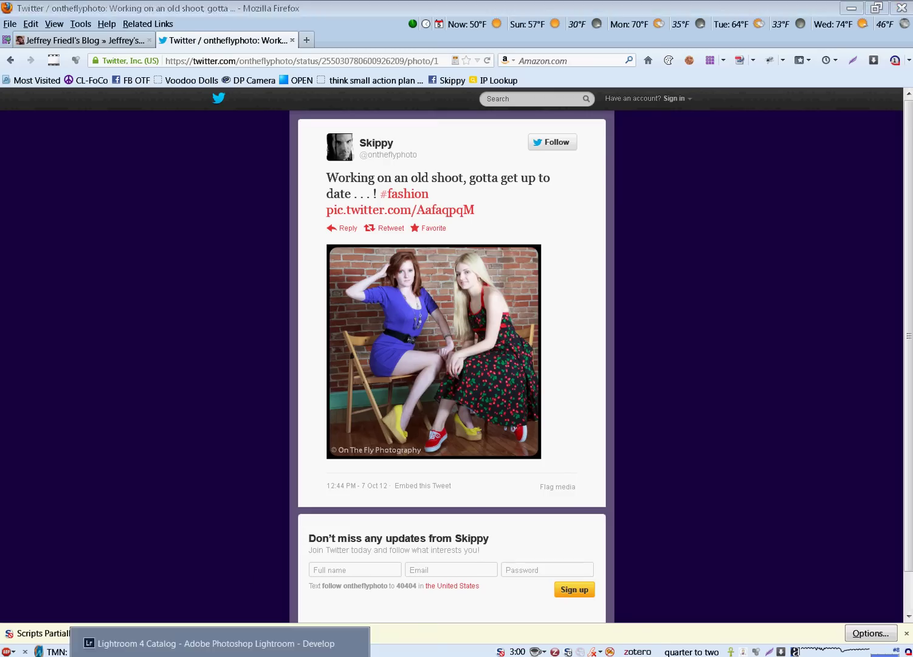
Back in Lightroom's export presets, try Twitter - OTF - CC, then load Twitter - TPP.
{"action": "left_click", "coordinate": [219, 645]}
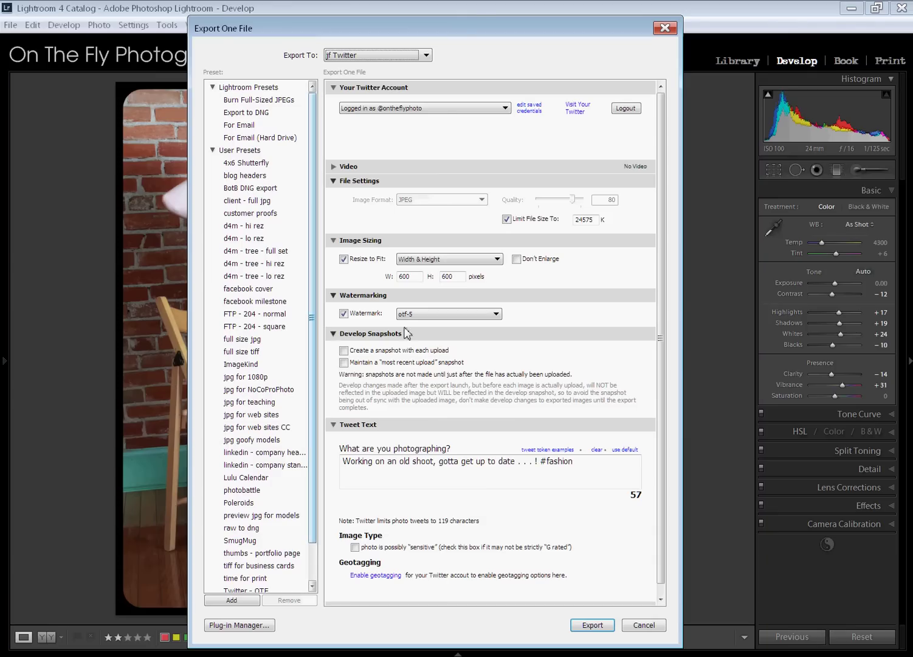
{"action": "left_click", "coordinate": [312, 544]}
{"action": "left_click_drag", "start_coordinate": [311, 545], "coordinate": [298, 568]}
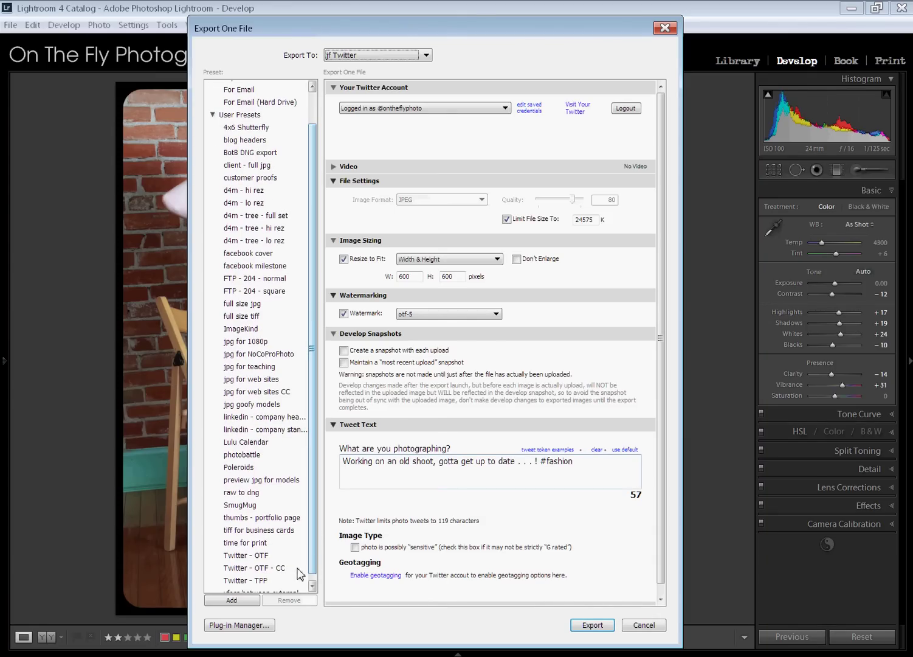
{"action": "left_click", "coordinate": [295, 568]}
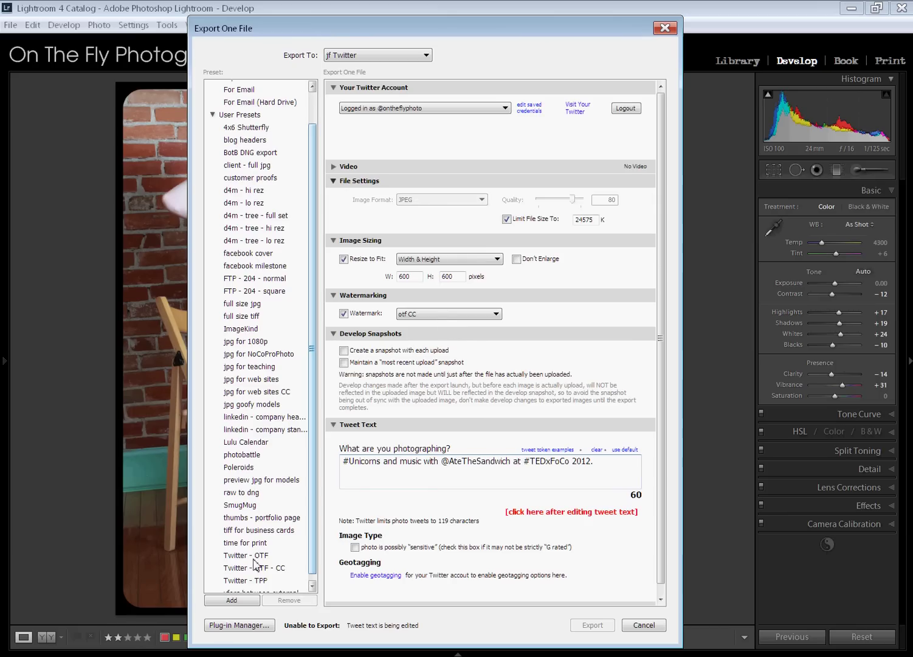
{"action": "left_click", "coordinate": [265, 581]}
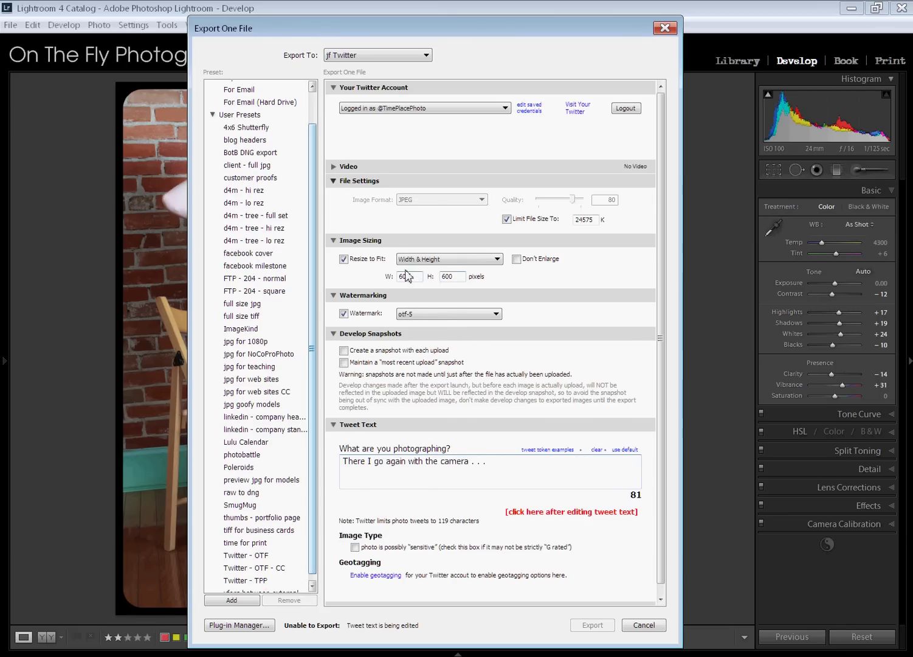